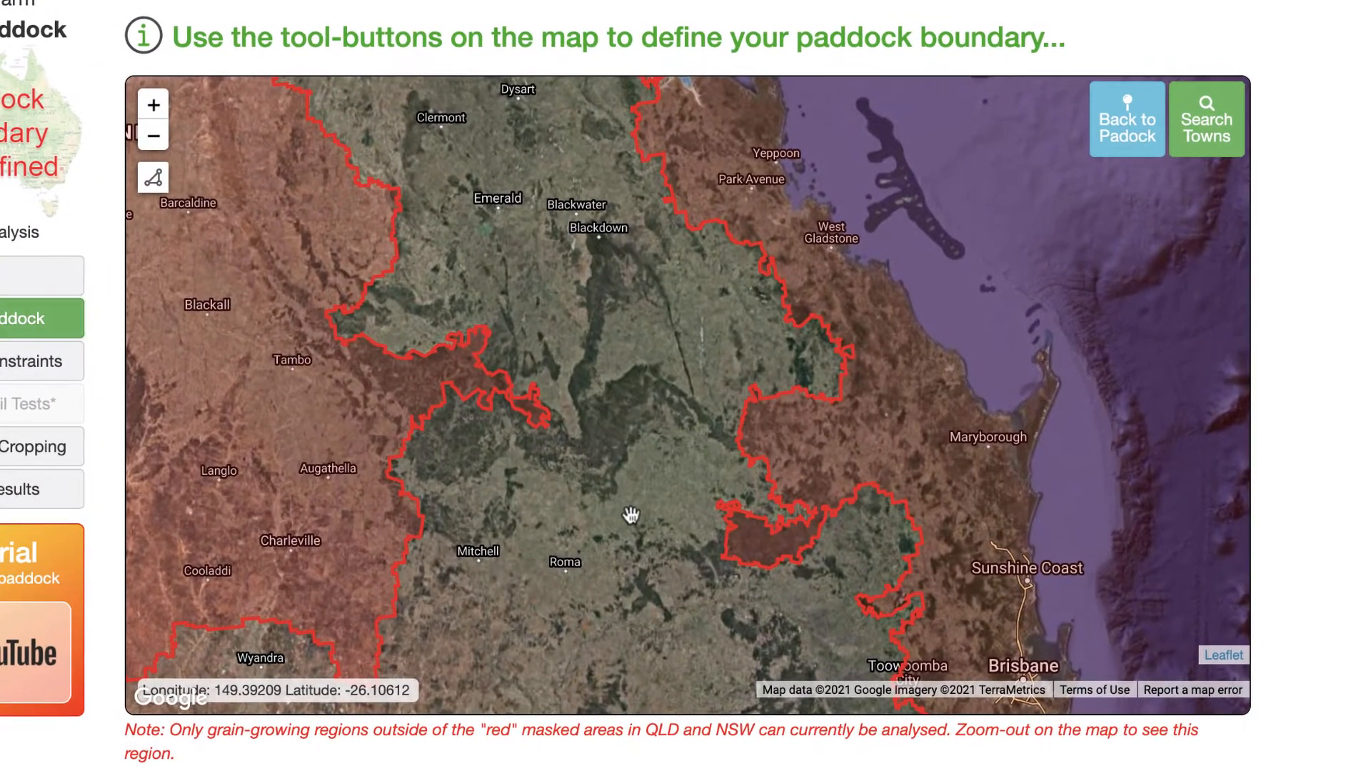
- Pan and zoom the map to explore the unmasked grain-growing region around Wandoan and Taroom
{"action": "left_click_drag", "start_coordinate": [654, 510], "coordinate": [454, 369]}
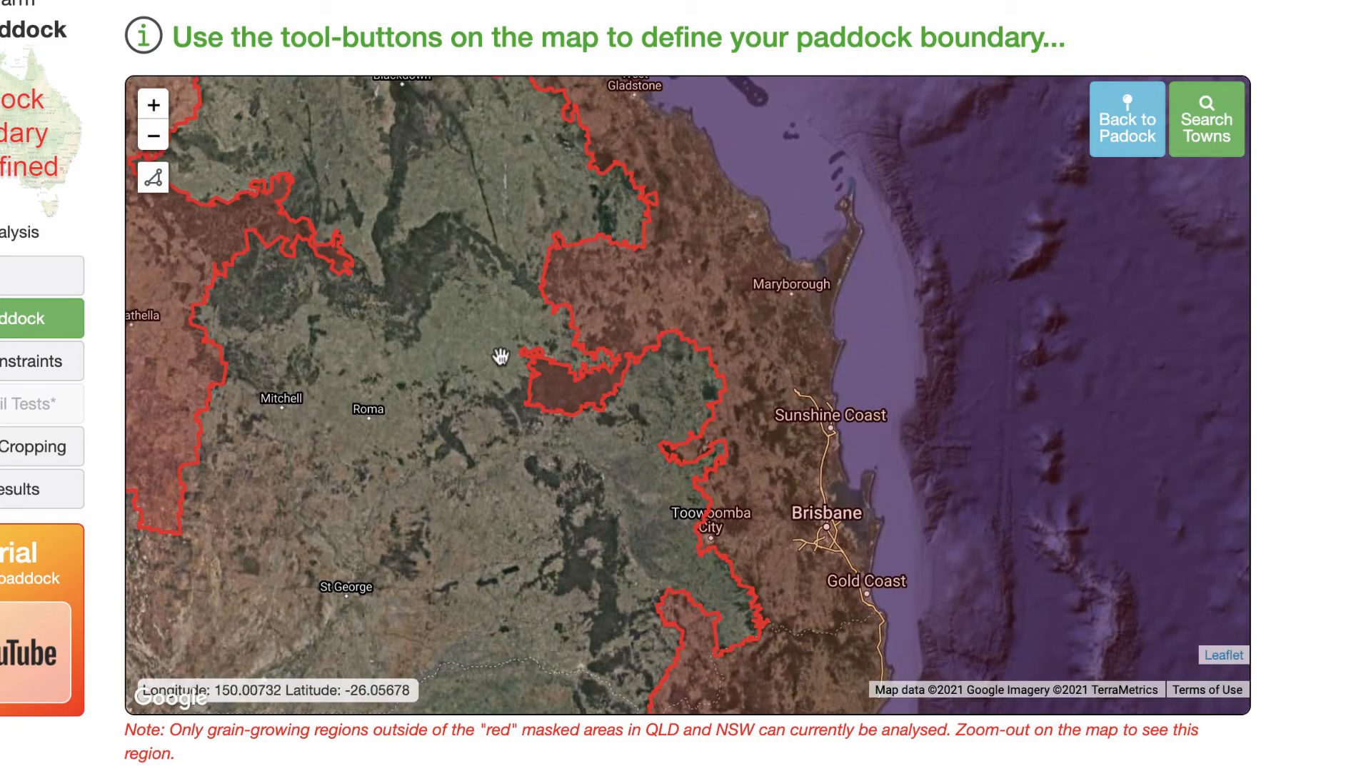
{"action": "scroll", "coordinate": [484, 367], "scroll_direction": "up", "scroll_amount": 1}
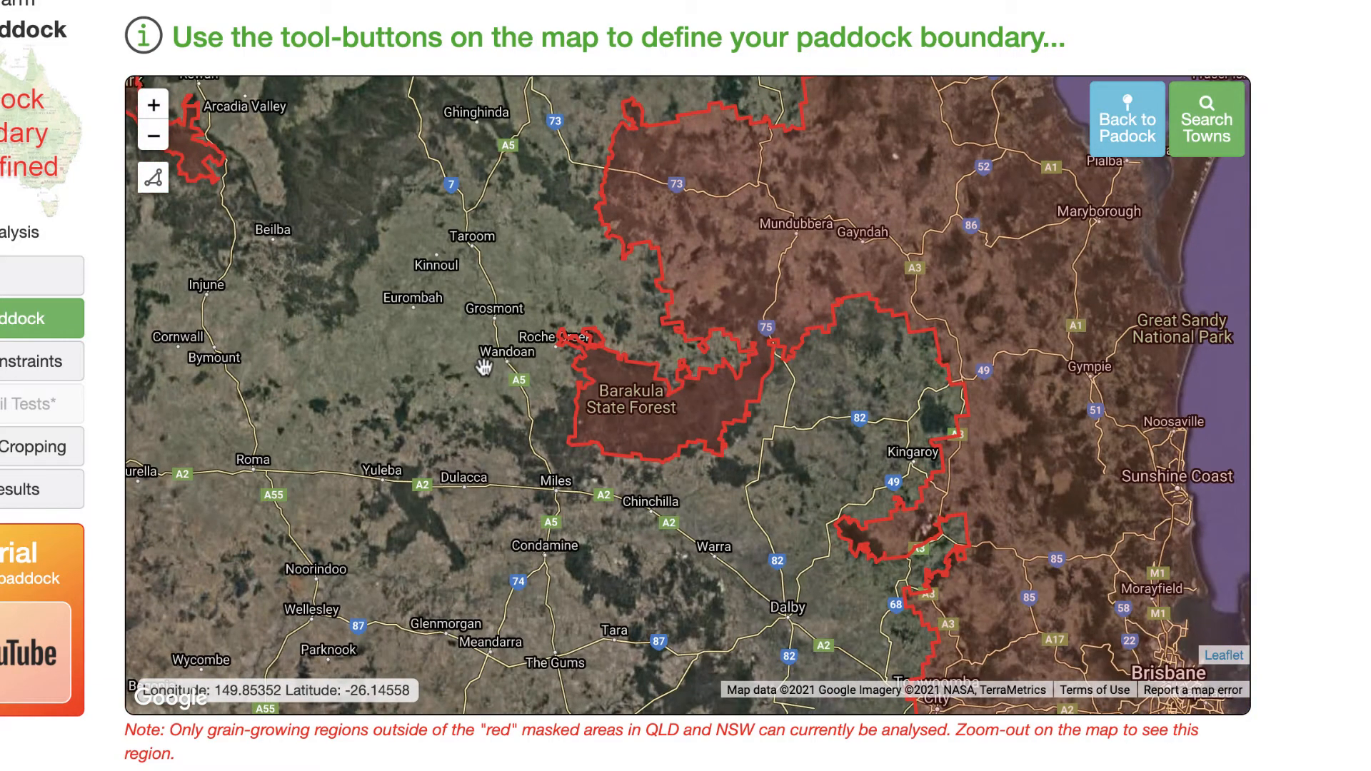
{"action": "scroll", "coordinate": [484, 367], "scroll_direction": "up", "scroll_amount": 1}
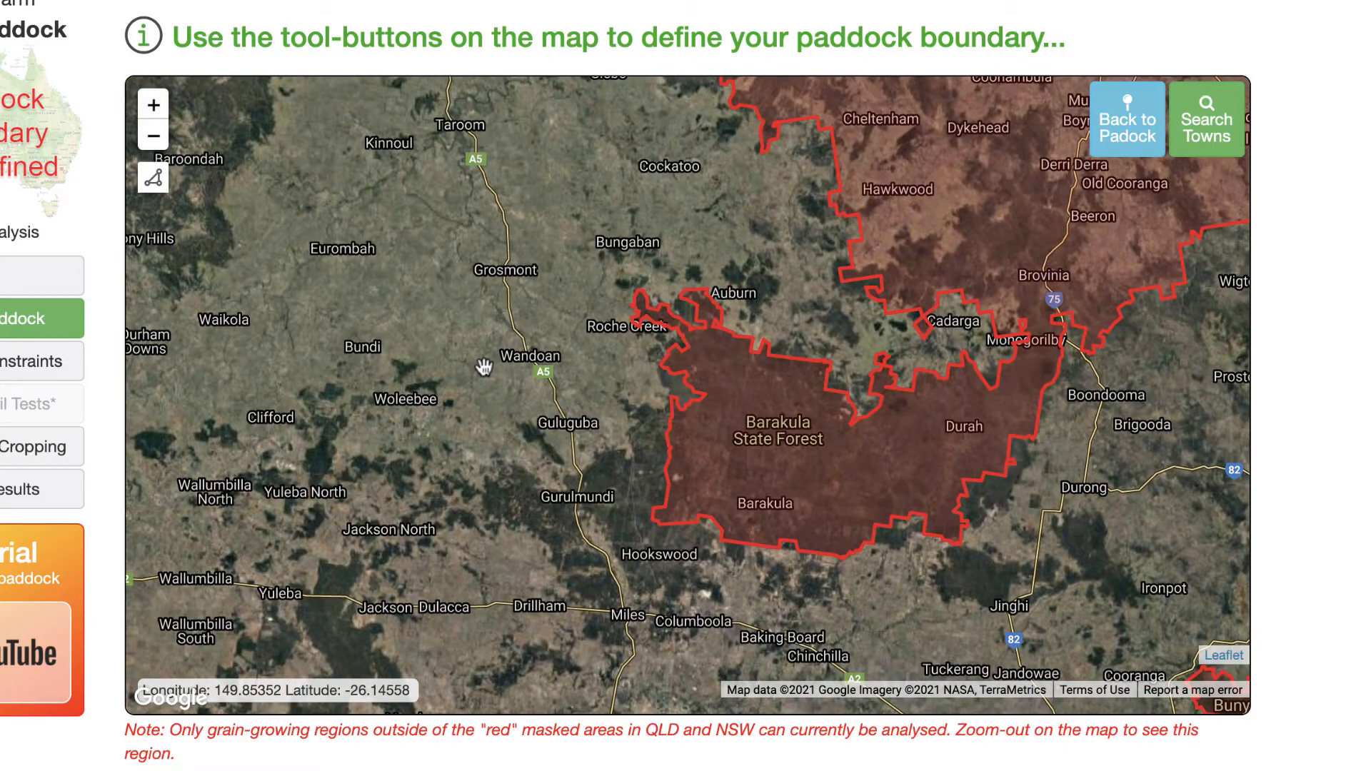
{"action": "left_click_drag", "start_coordinate": [478, 343], "coordinate": [718, 379]}
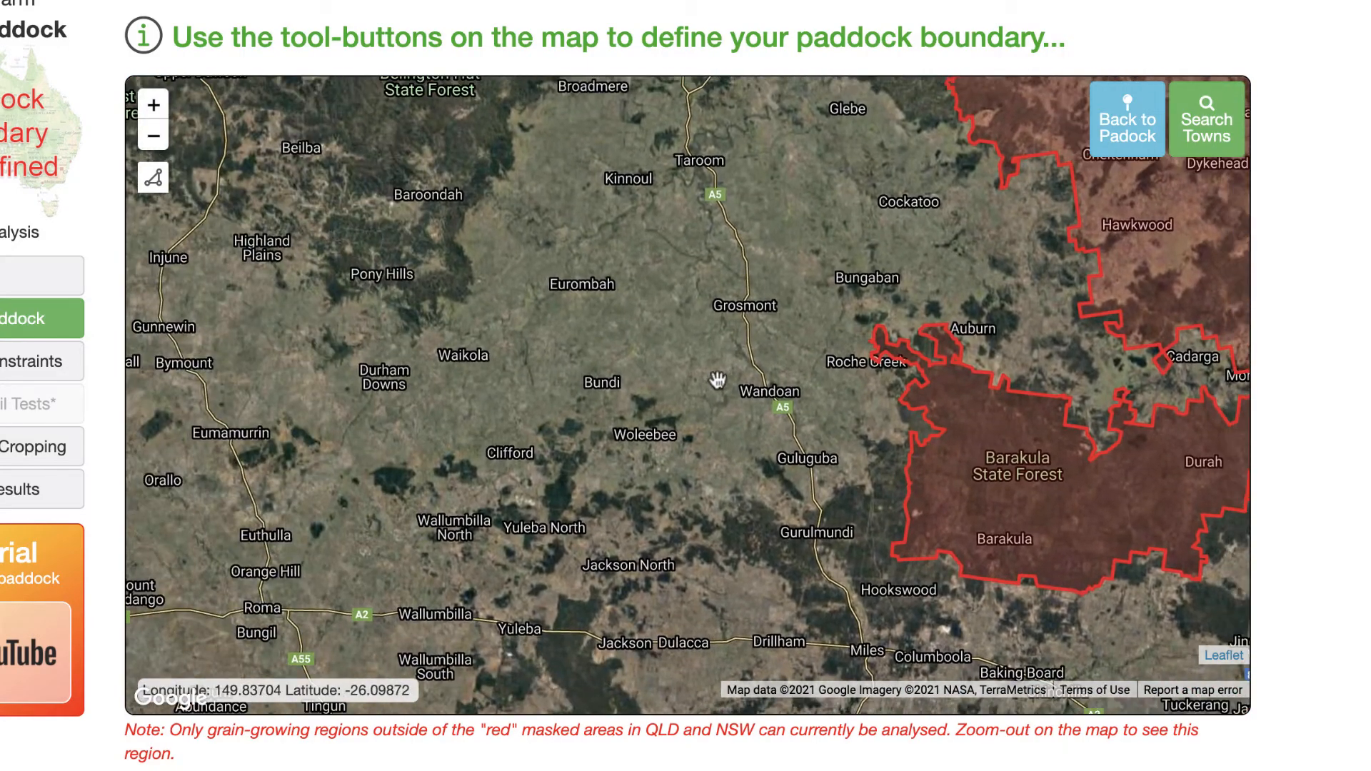
{"action": "scroll", "coordinate": [784, 377], "scroll_direction": "up", "scroll_amount": 2}
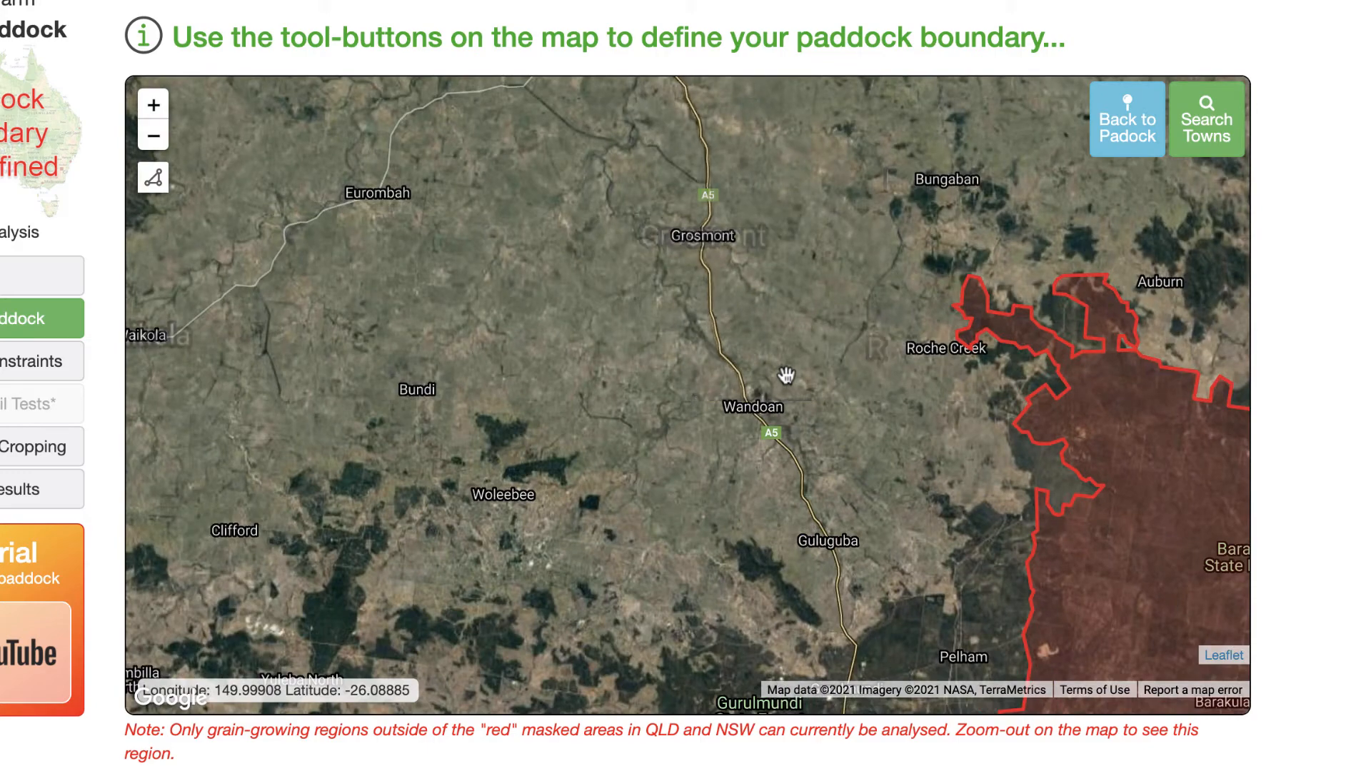
{"action": "scroll", "coordinate": [742, 335], "scroll_direction": "down", "scroll_amount": 1}
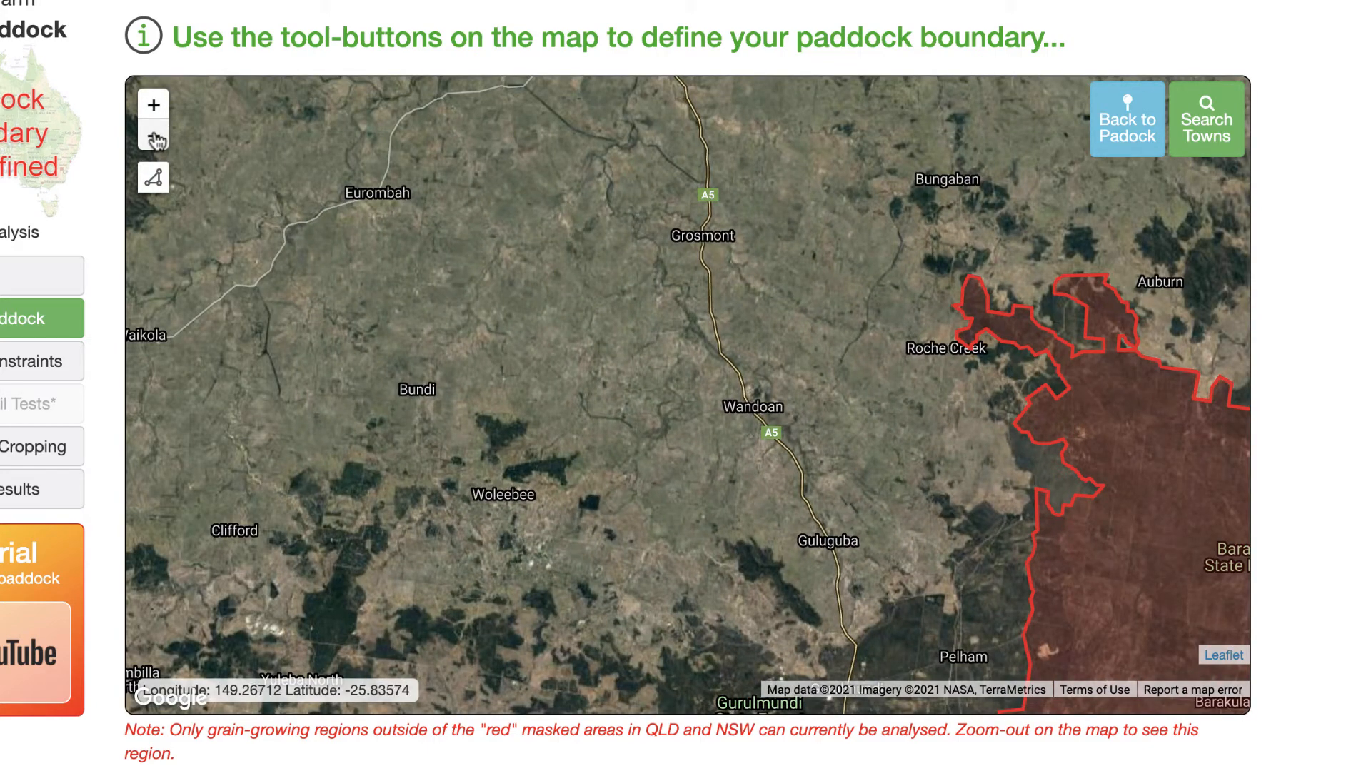
{"action": "left_click", "coordinate": [154, 137]}
{"action": "left_click", "coordinate": [153, 105]}
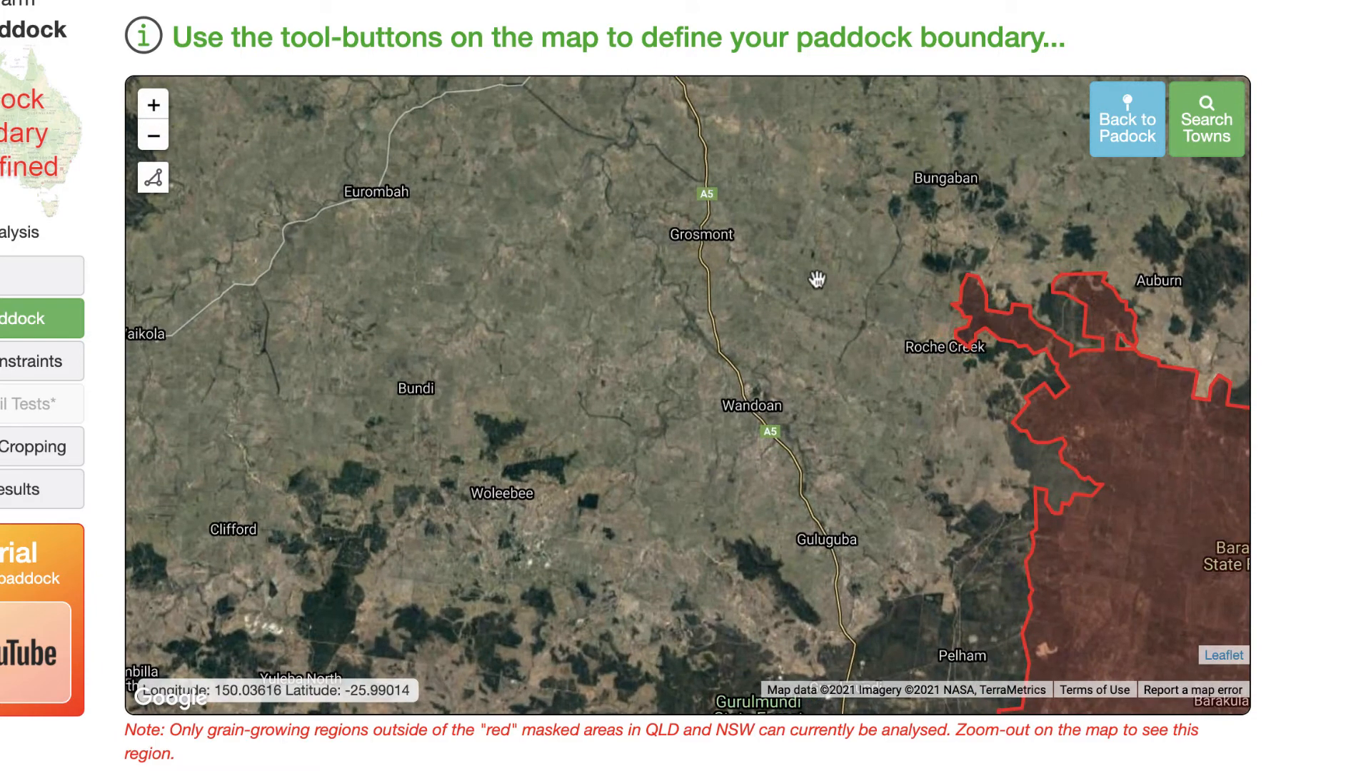
{"action": "left_click_drag", "start_coordinate": [815, 282], "coordinate": [635, 236]}
{"action": "left_click_drag", "start_coordinate": [744, 407], "coordinate": [610, 568]}
{"action": "scroll", "coordinate": [595, 480], "scroll_direction": "down", "scroll_amount": 1}
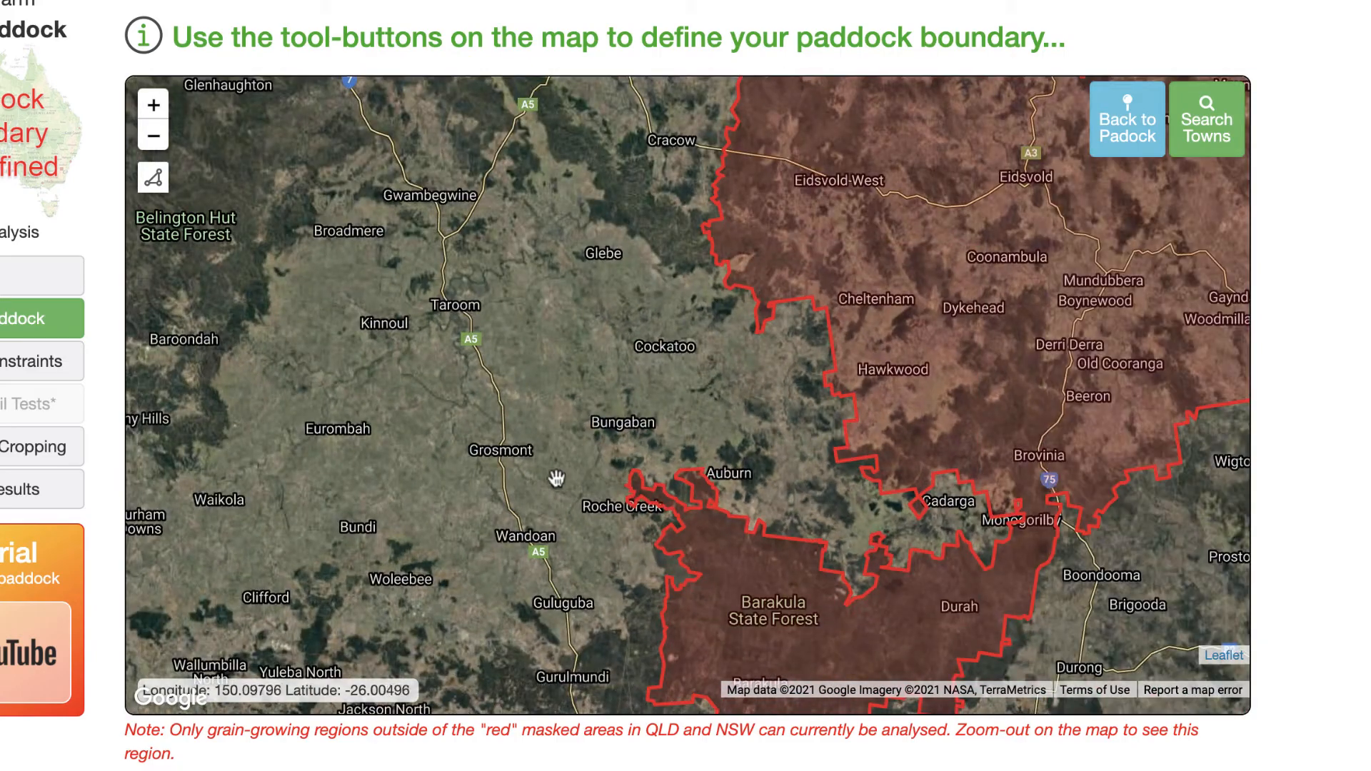
{"action": "left_click_drag", "start_coordinate": [518, 315], "coordinate": [776, 449]}
{"action": "scroll", "coordinate": [775, 448], "scroll_direction": "down", "scroll_amount": 1}
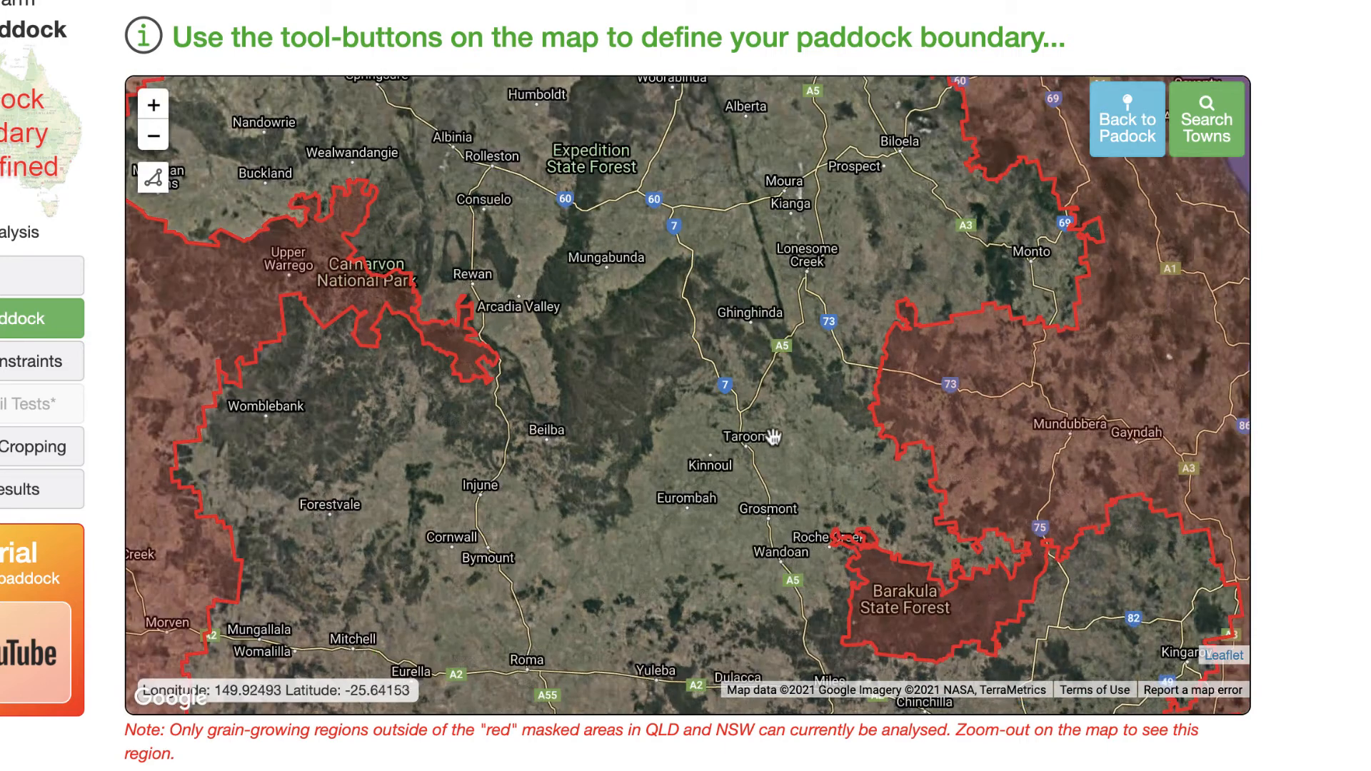
- Search the town list for "bilo" and centre the map on Biloela
{"action": "left_click", "coordinate": [1213, 116]}
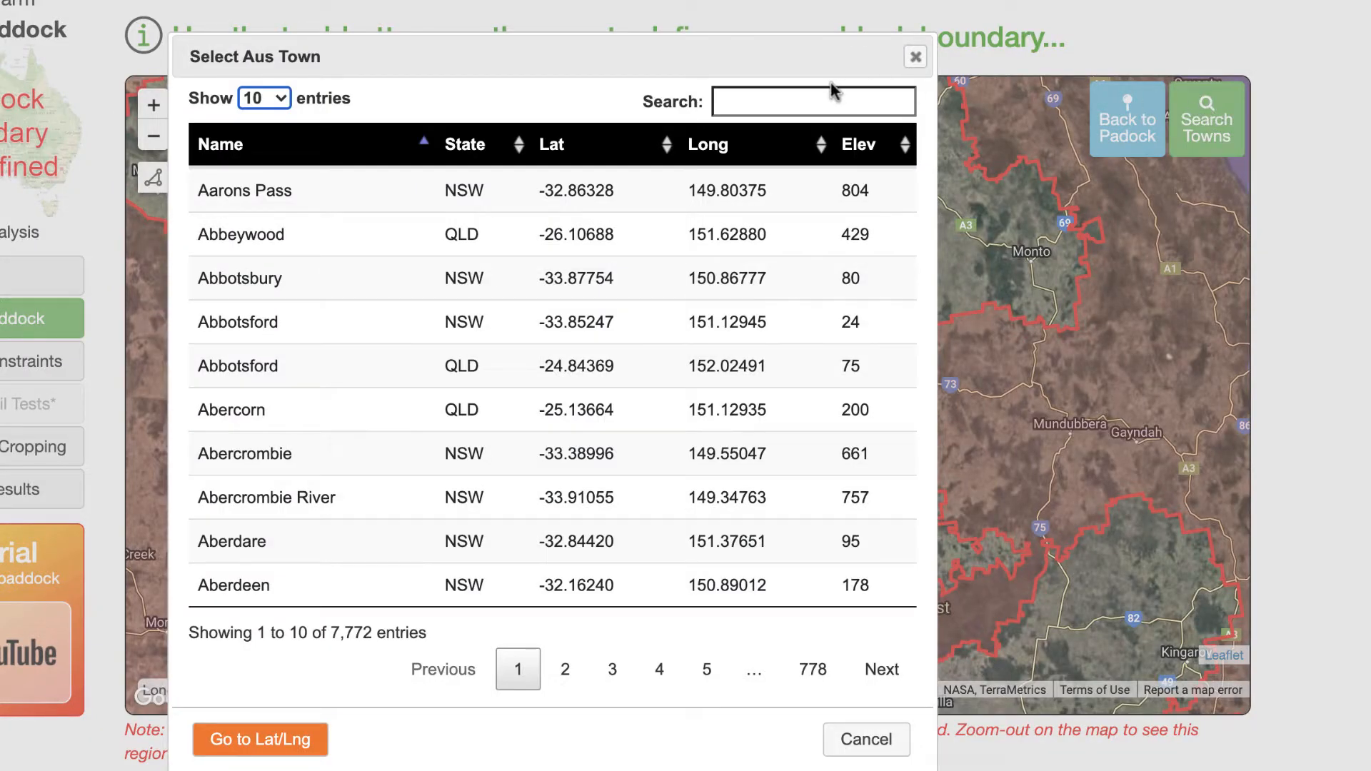
{"action": "left_click", "coordinate": [778, 89]}
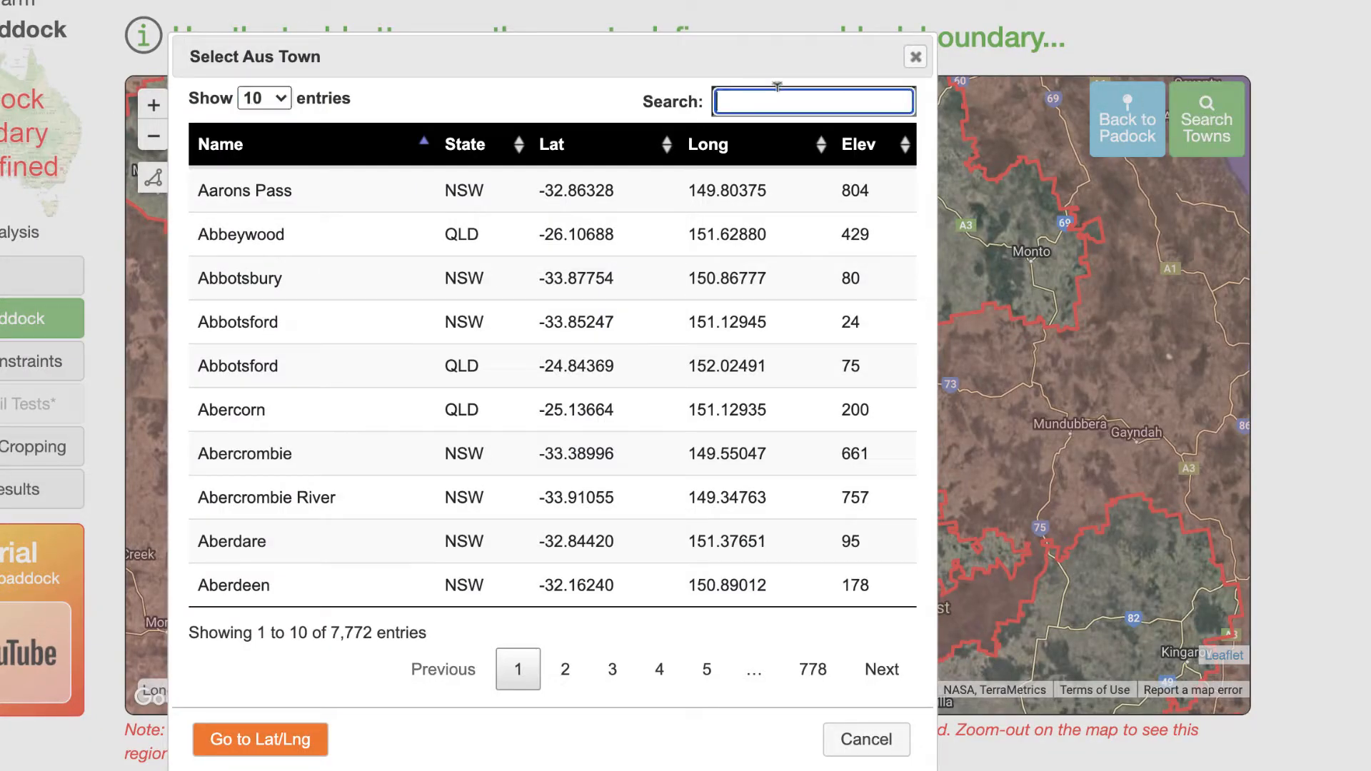
{"action": "type", "text": "bilo"}
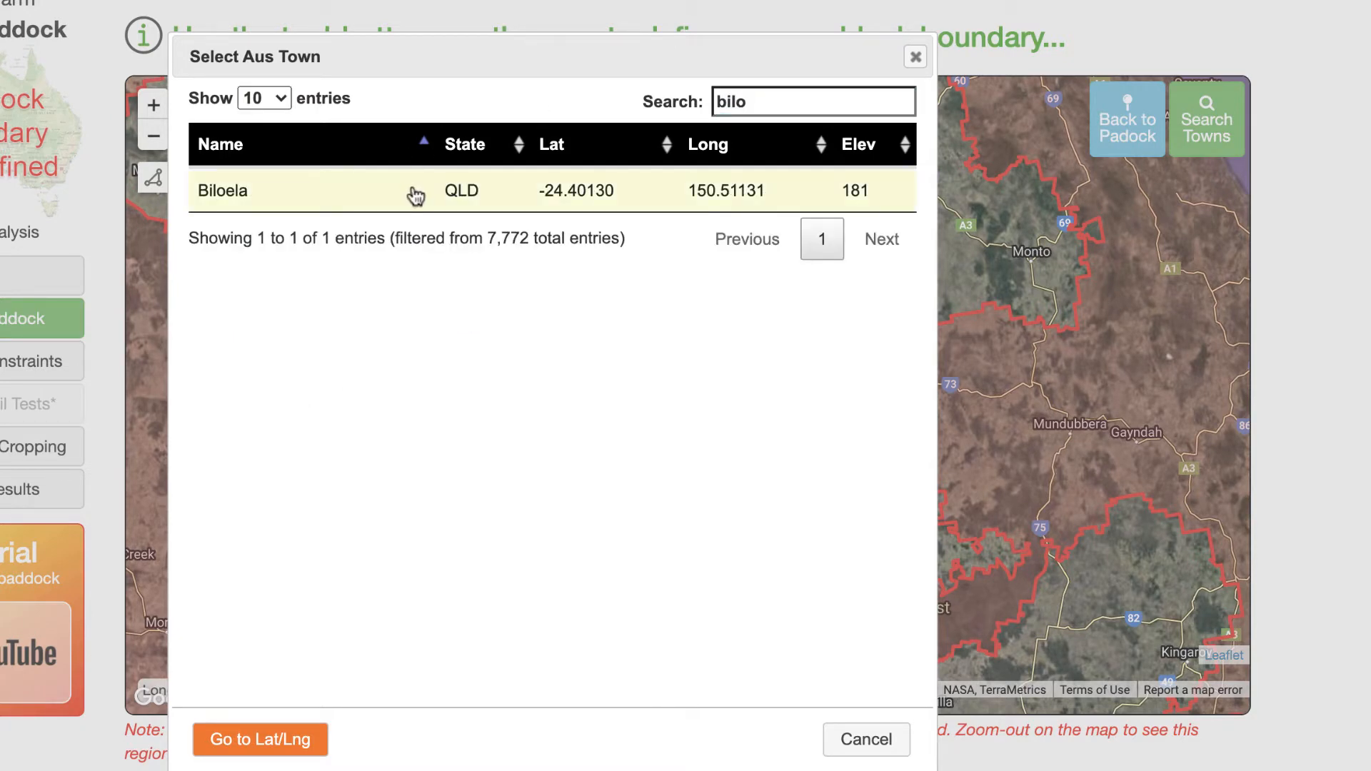
{"action": "left_click", "coordinate": [416, 191]}
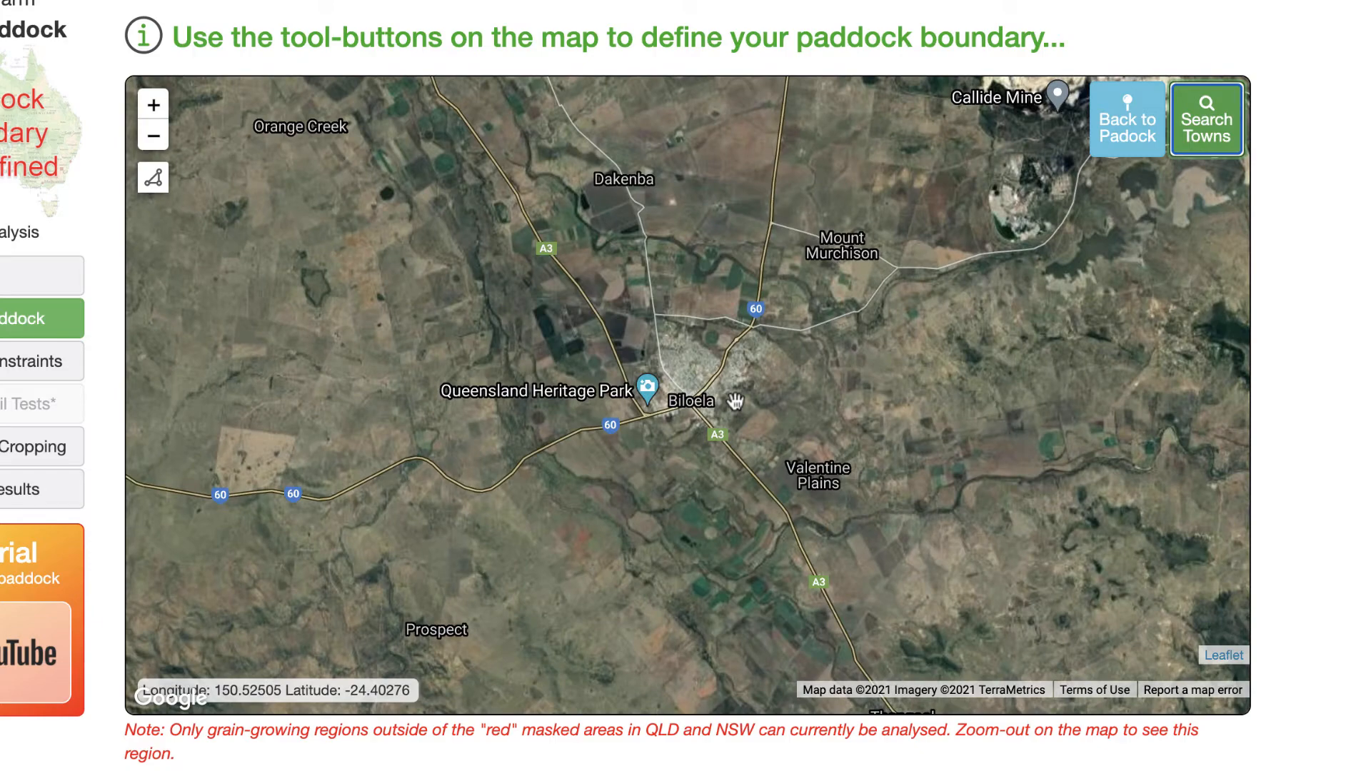
{"action": "left_click_drag", "start_coordinate": [956, 255], "coordinate": [865, 443]}
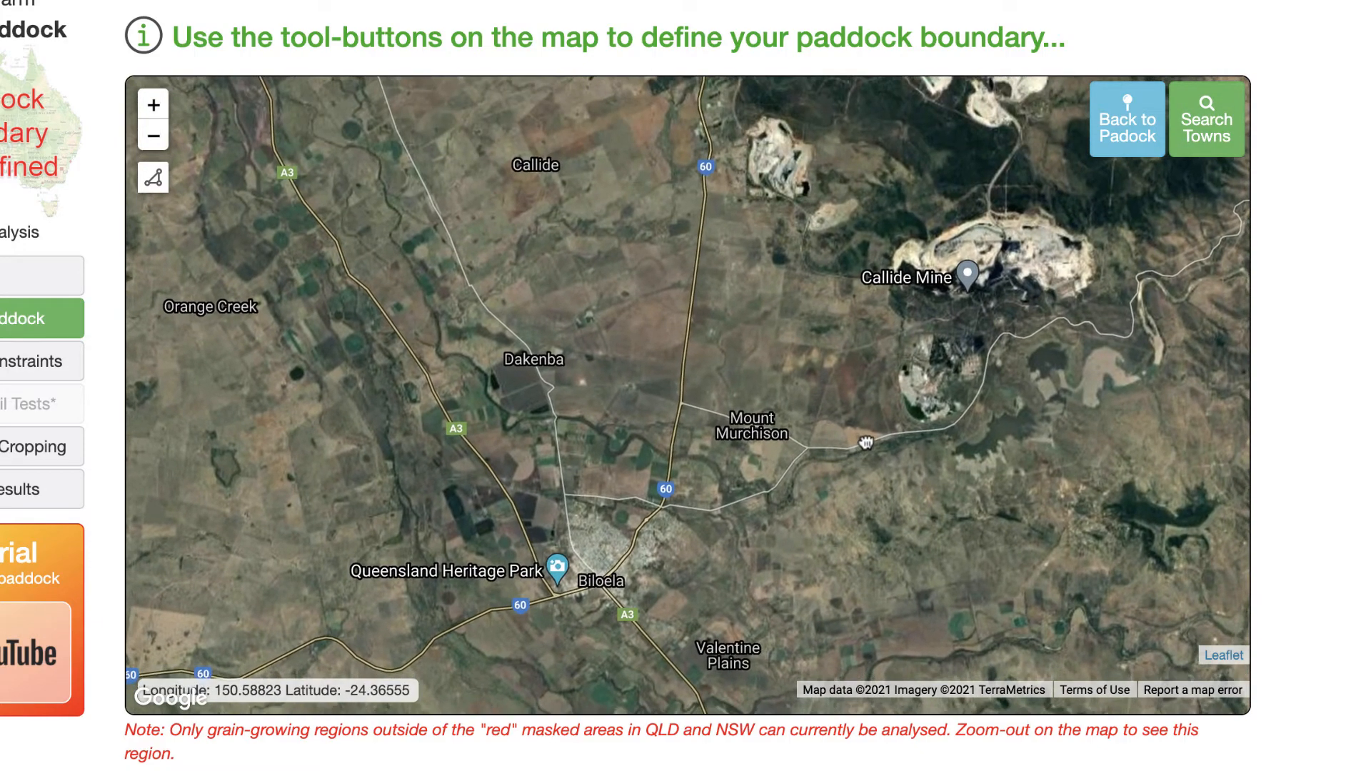
{"action": "scroll", "coordinate": [896, 465], "scroll_direction": "down", "scroll_amount": 1}
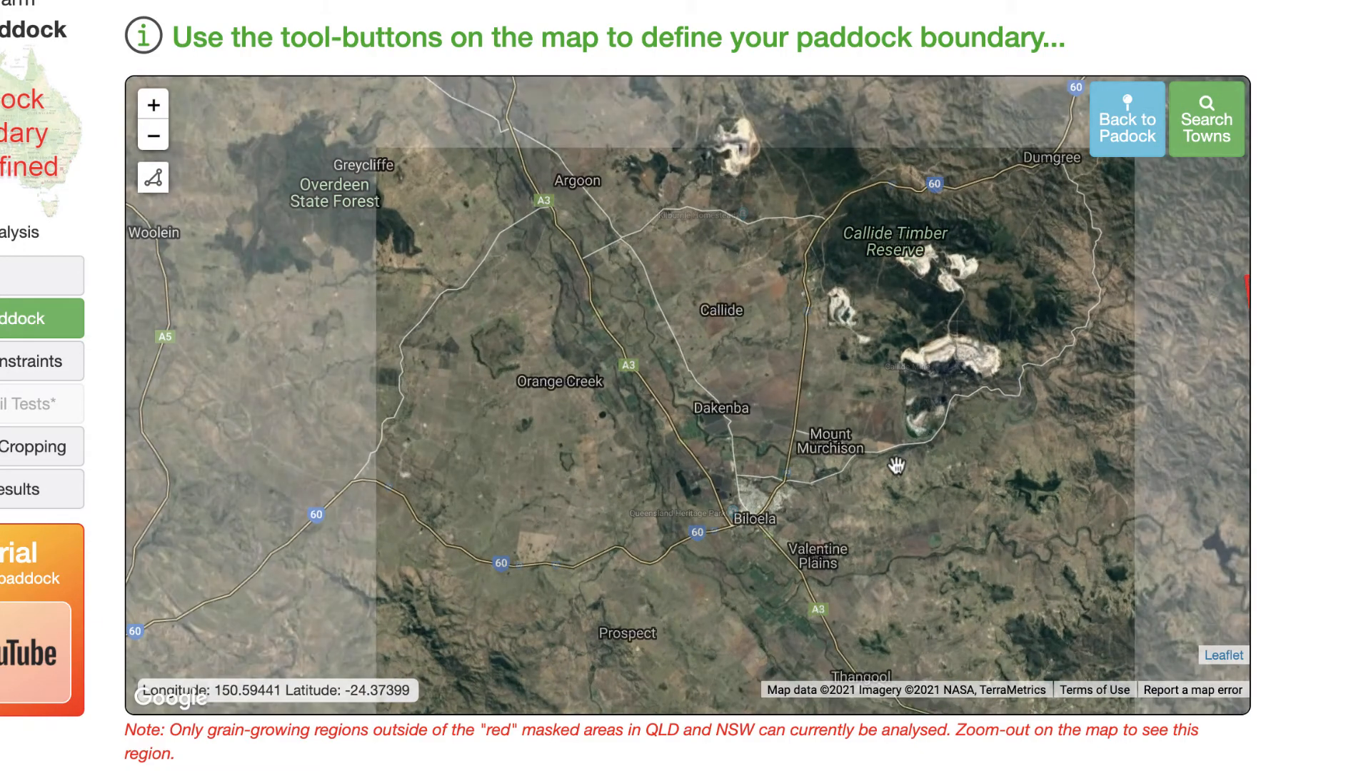
{"action": "scroll", "coordinate": [856, 460], "scroll_direction": "up", "scroll_amount": 1}
{"action": "left_click_drag", "start_coordinate": [776, 452], "coordinate": [900, 353]}
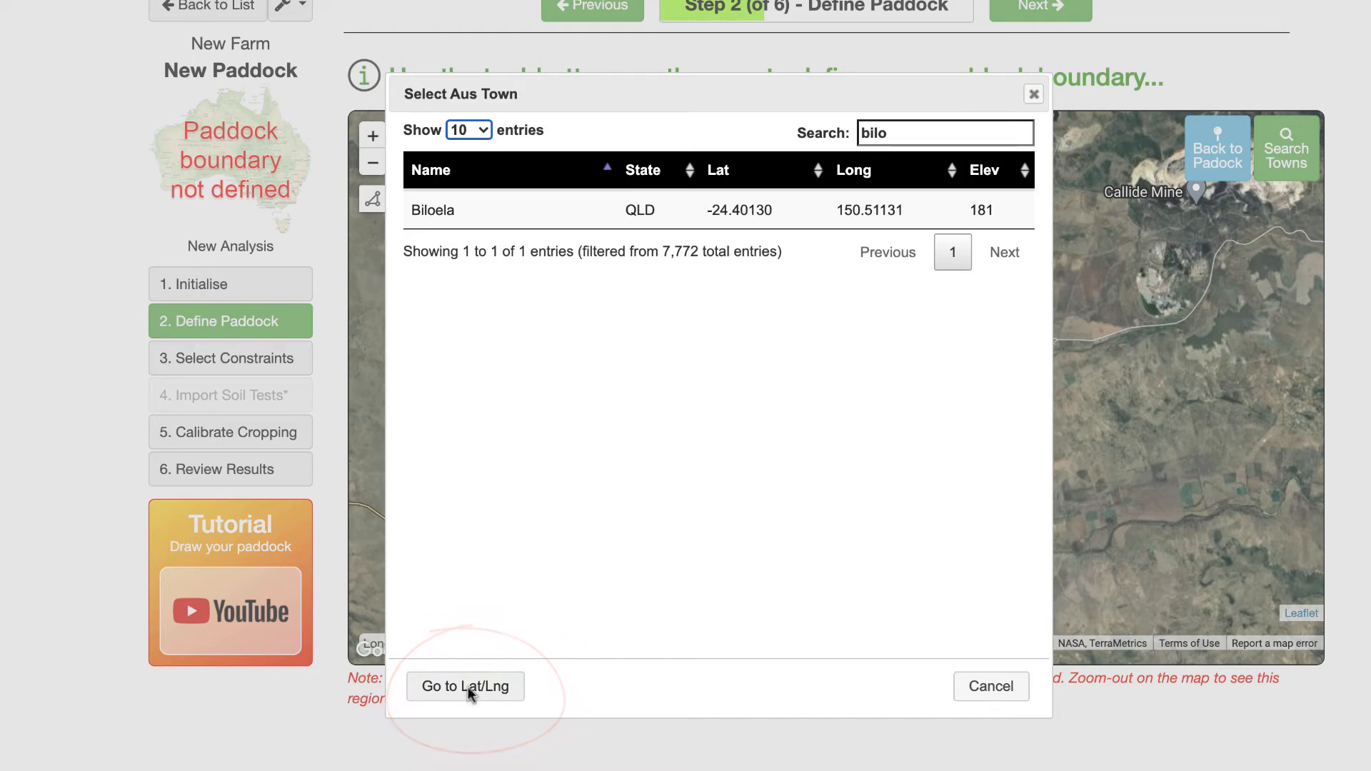
- Go to latitude -24.339 and longitude 150.553 on the map
{"action": "left_click", "coordinate": [470, 687]}
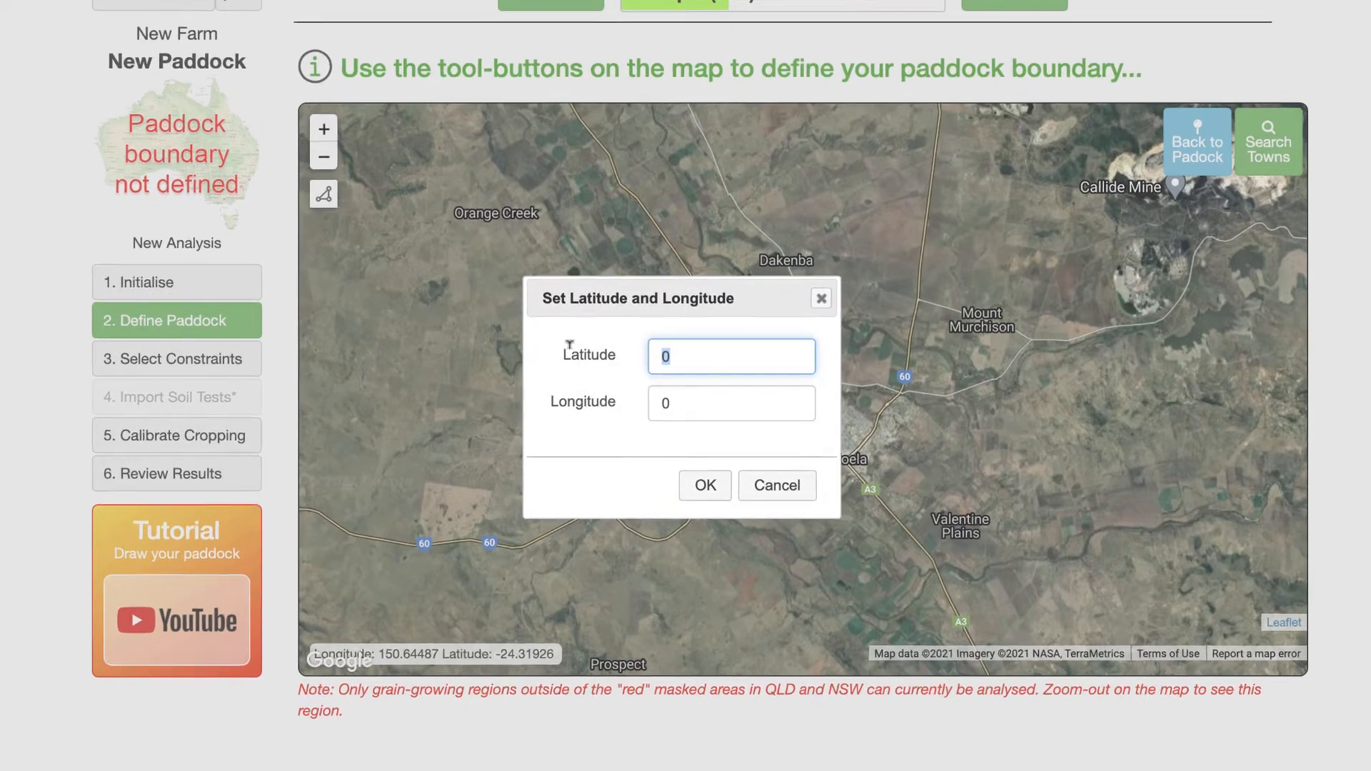
{"action": "type", "text": "-2"}
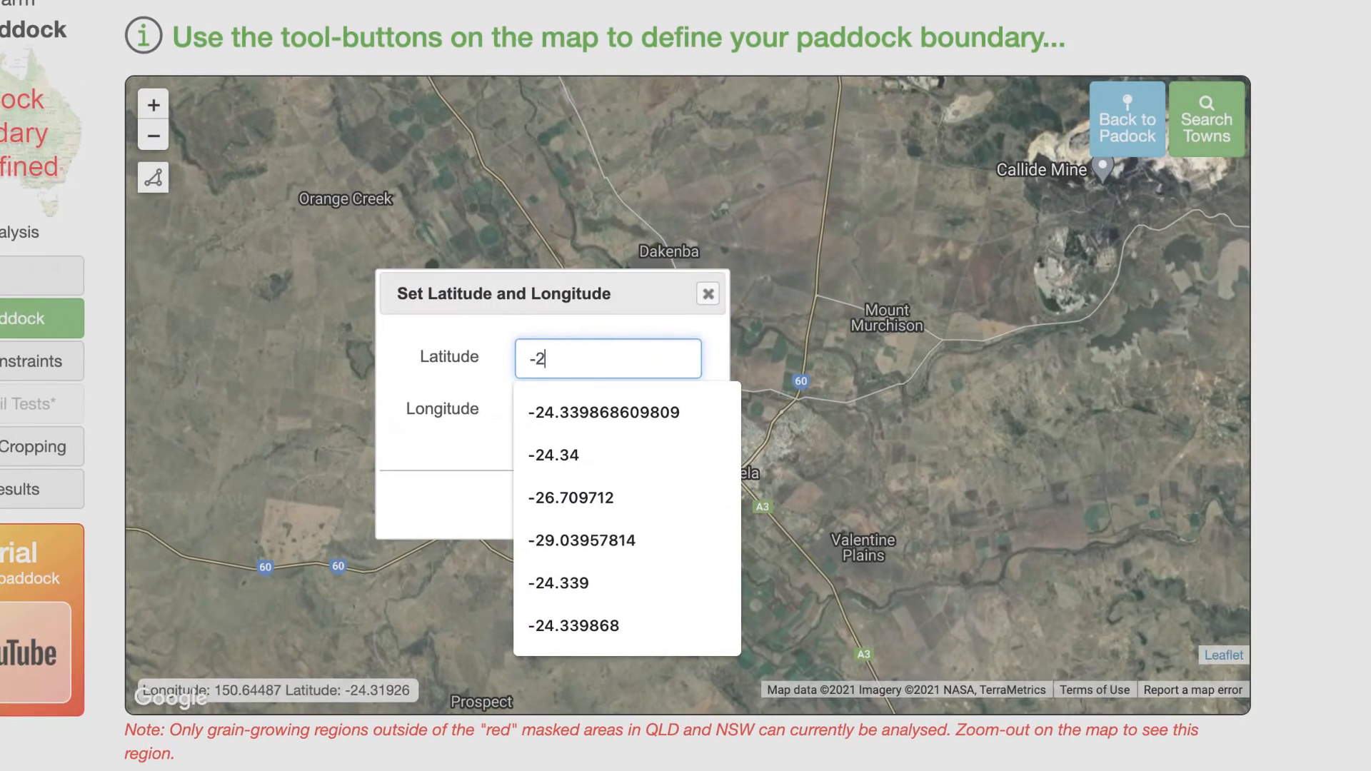
{"action": "type", "text": "4.339"}
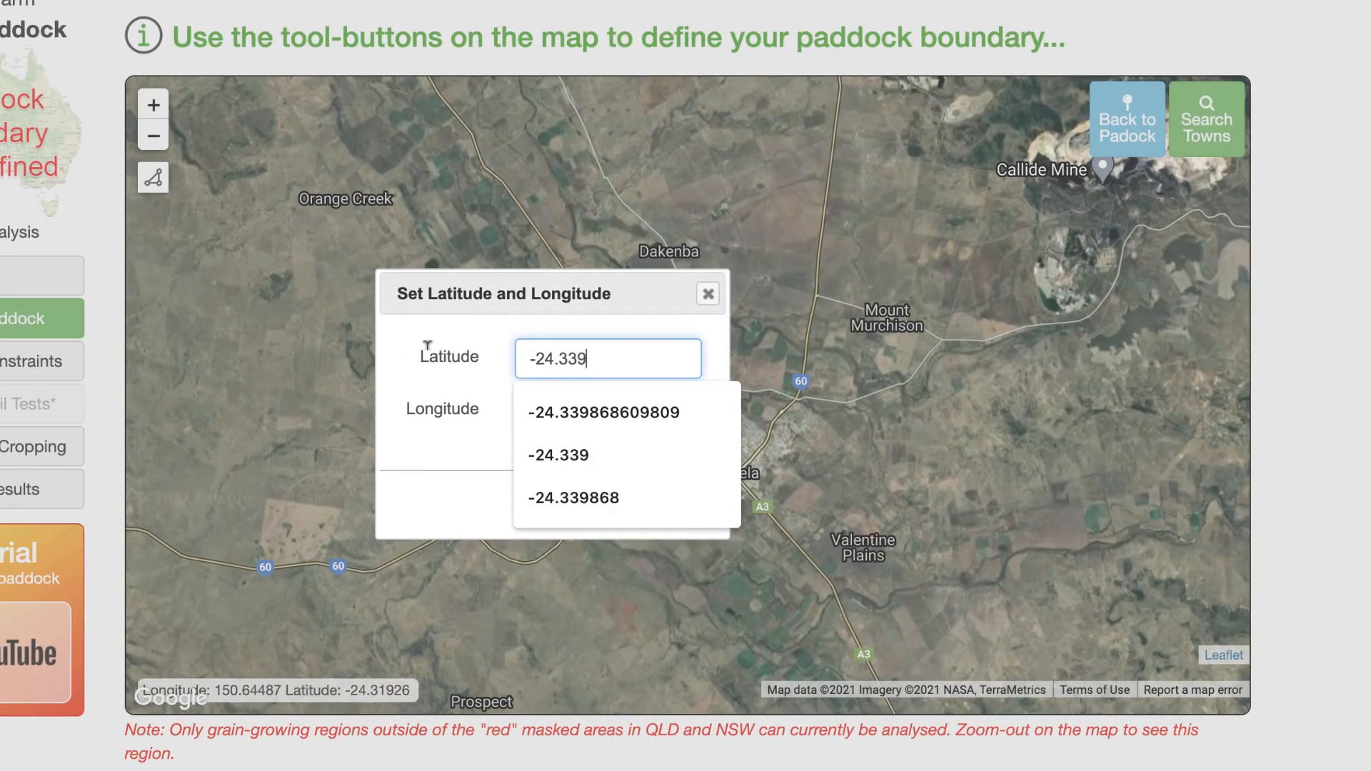
{"action": "left_click", "coordinate": [465, 395]}
{"action": "left_click", "coordinate": [568, 400]}
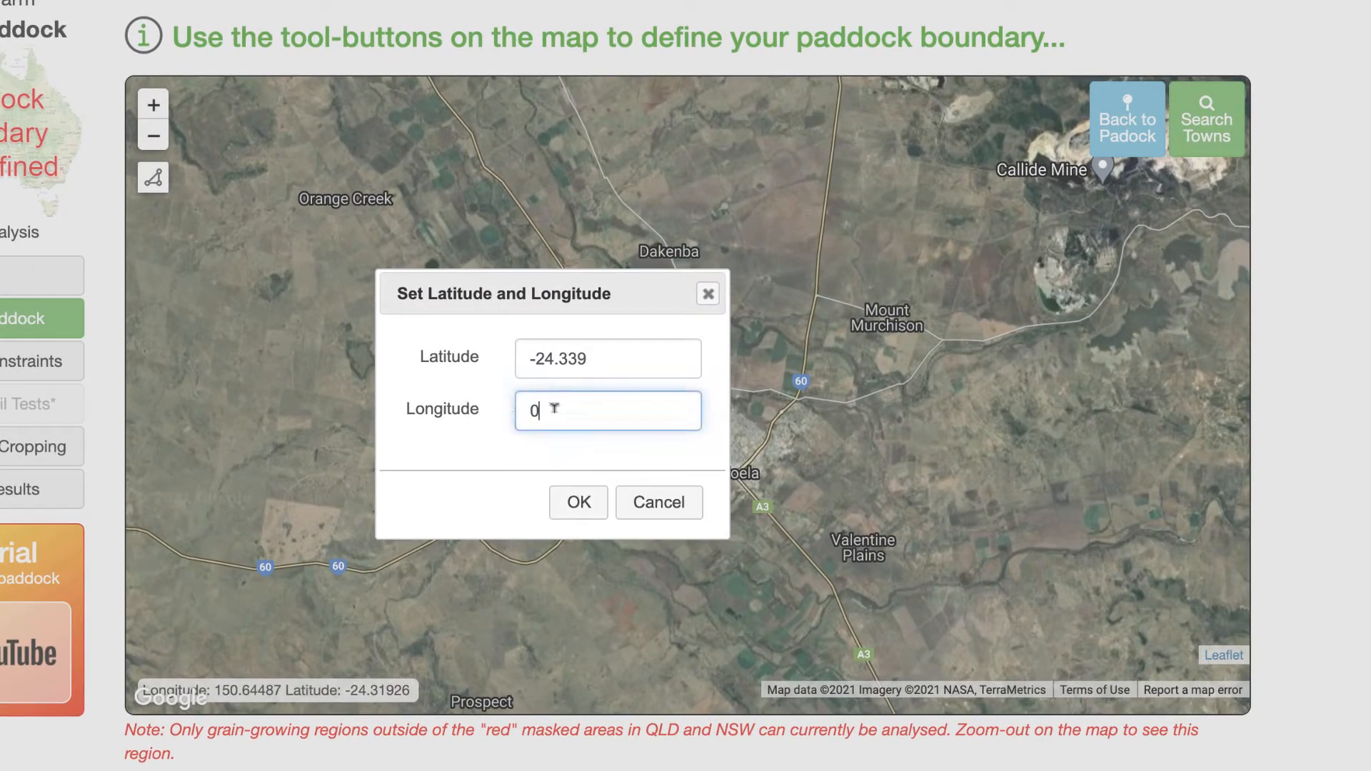
{"action": "type", "text": "150"}
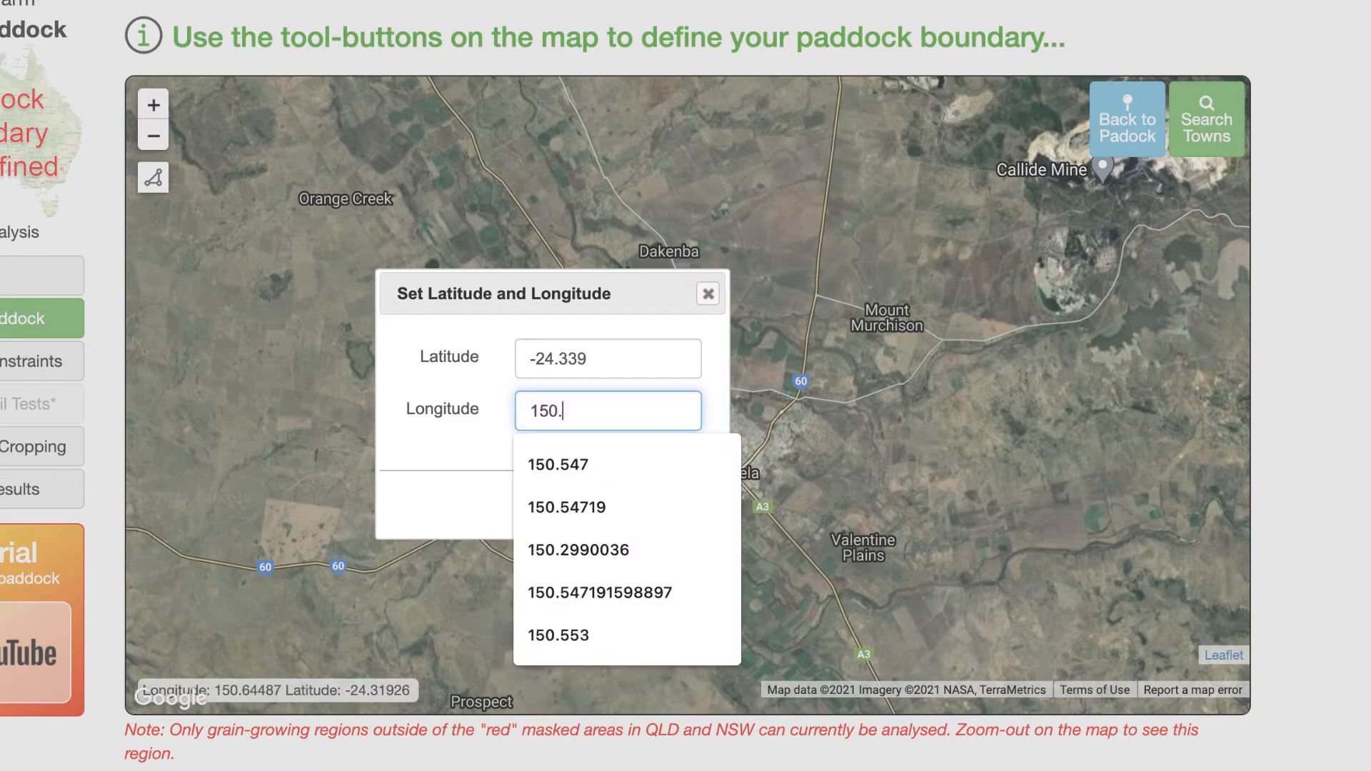
{"action": "type", "text": ".553"}
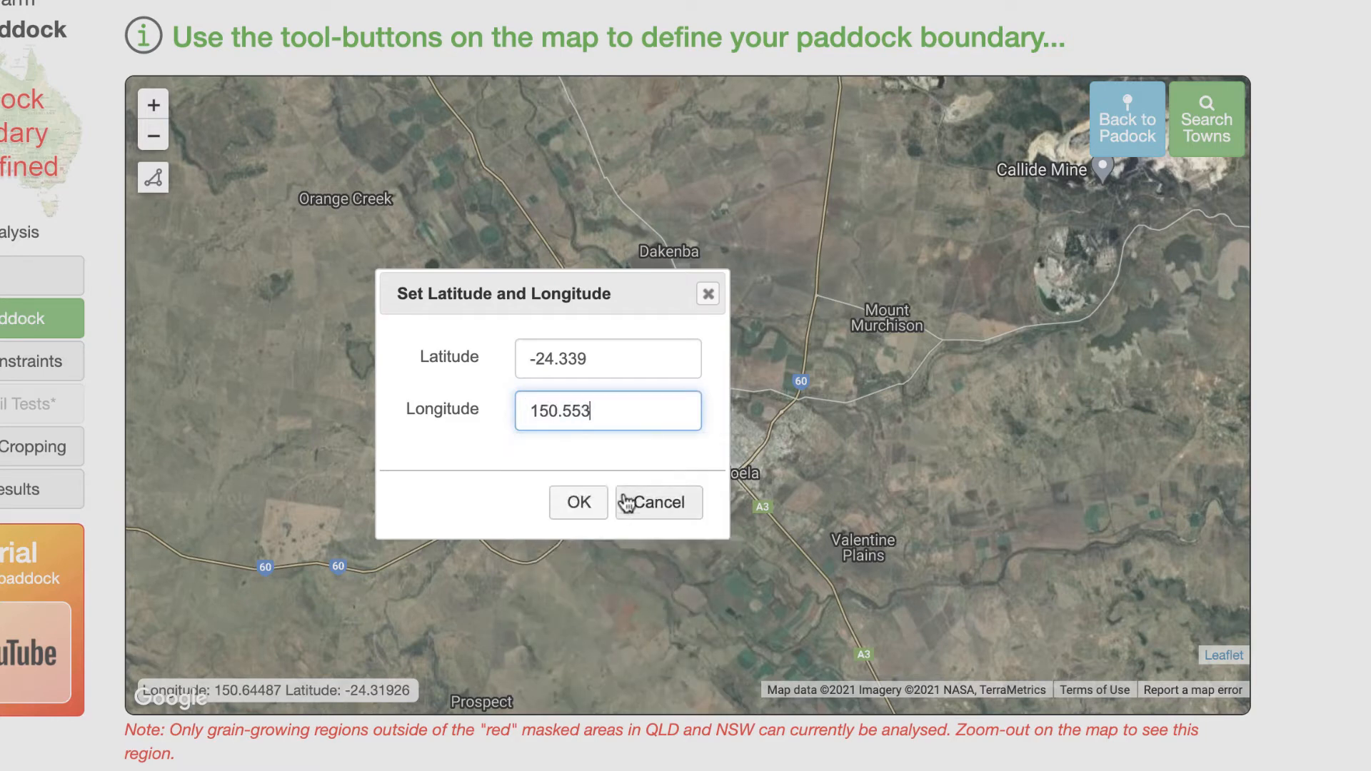
{"action": "left_click", "coordinate": [578, 502]}
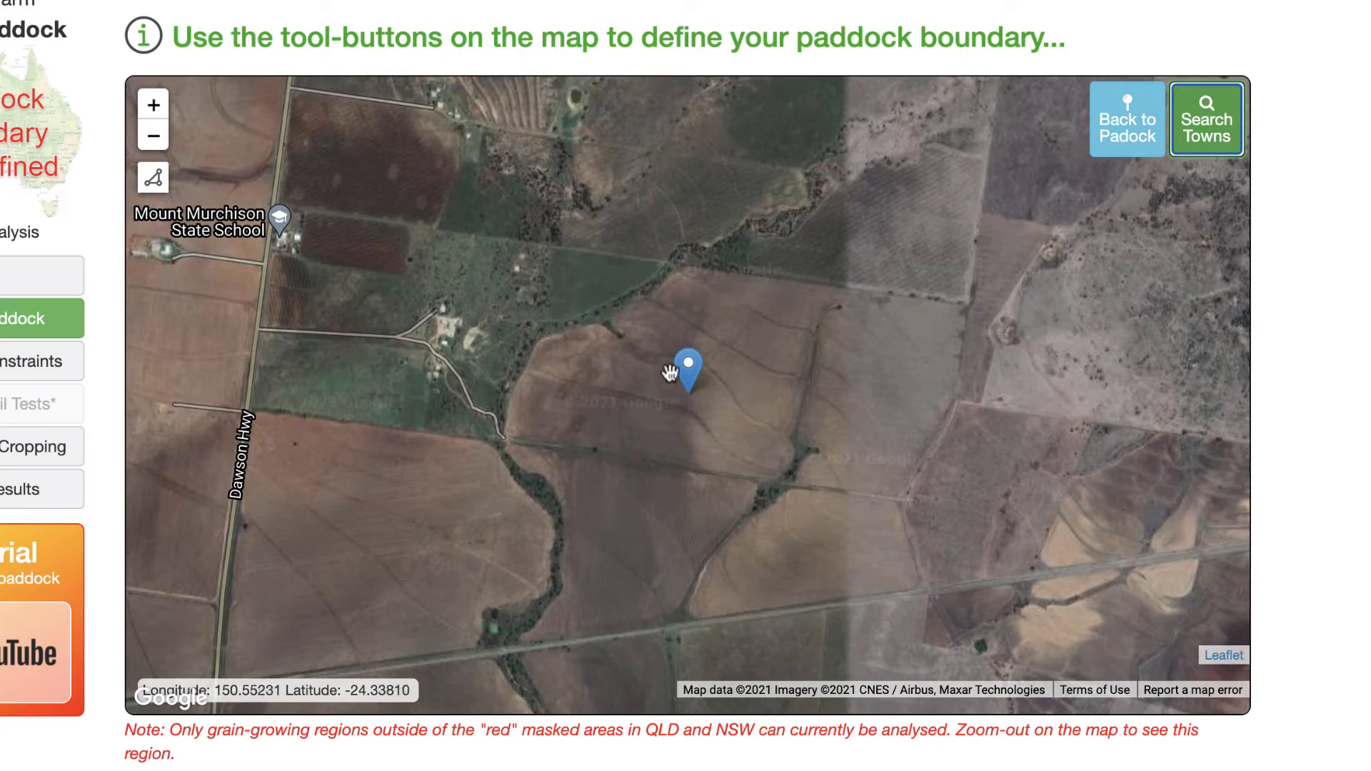
- Start drawing a polygon and place vertices along the paddock's southern edge
{"action": "scroll", "coordinate": [719, 400], "scroll_direction": "up", "scroll_amount": 1}
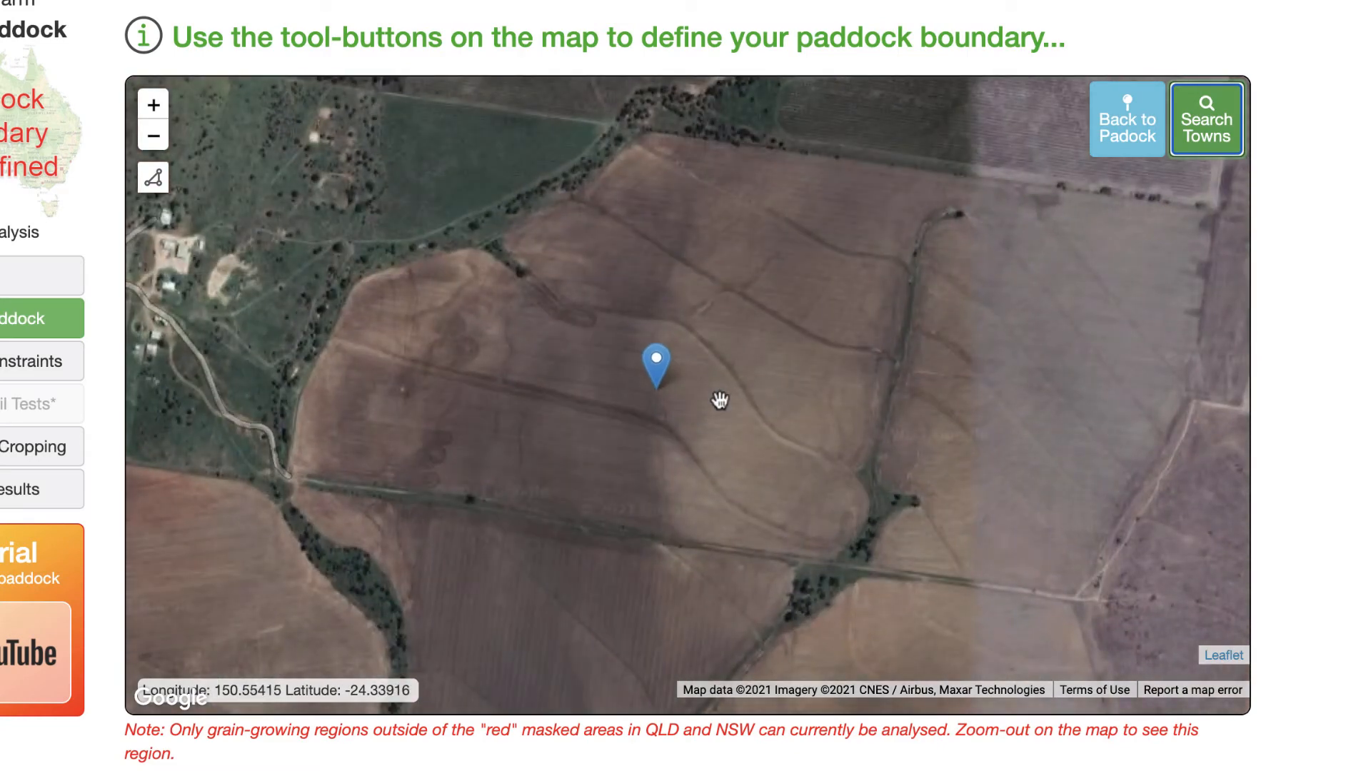
{"action": "left_click_drag", "start_coordinate": [747, 285], "coordinate": [793, 343]}
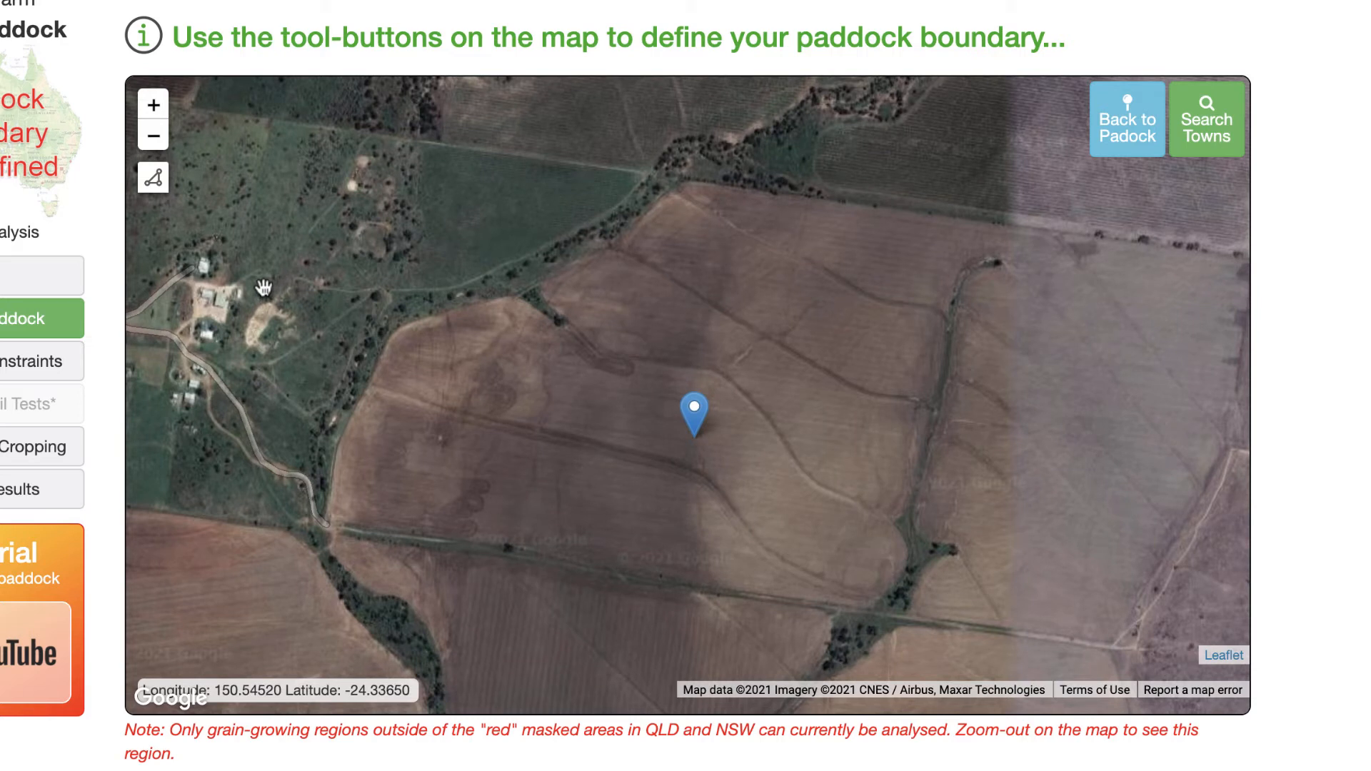
{"action": "left_click_drag", "start_coordinate": [600, 400], "coordinate": [599, 389]}
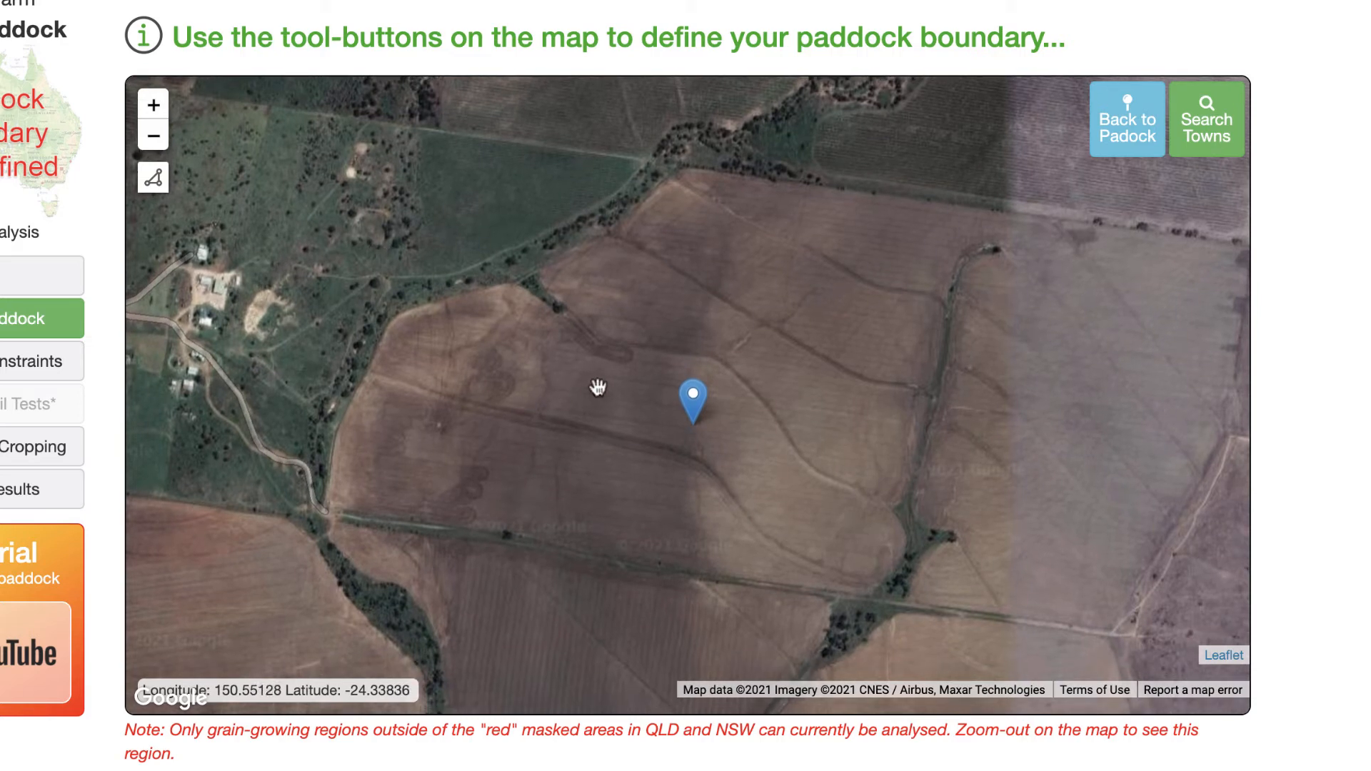
{"action": "left_click", "coordinate": [154, 179]}
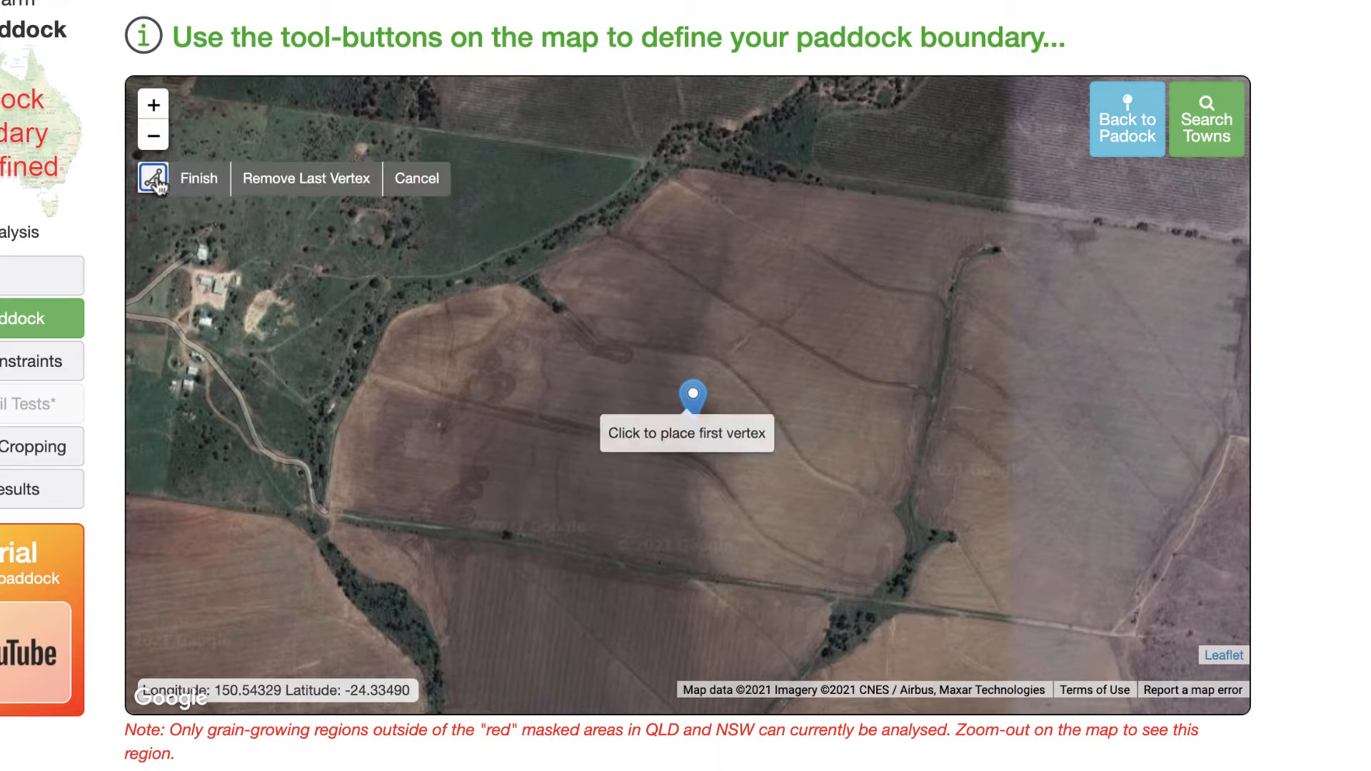
{"action": "left_click", "coordinate": [330, 505]}
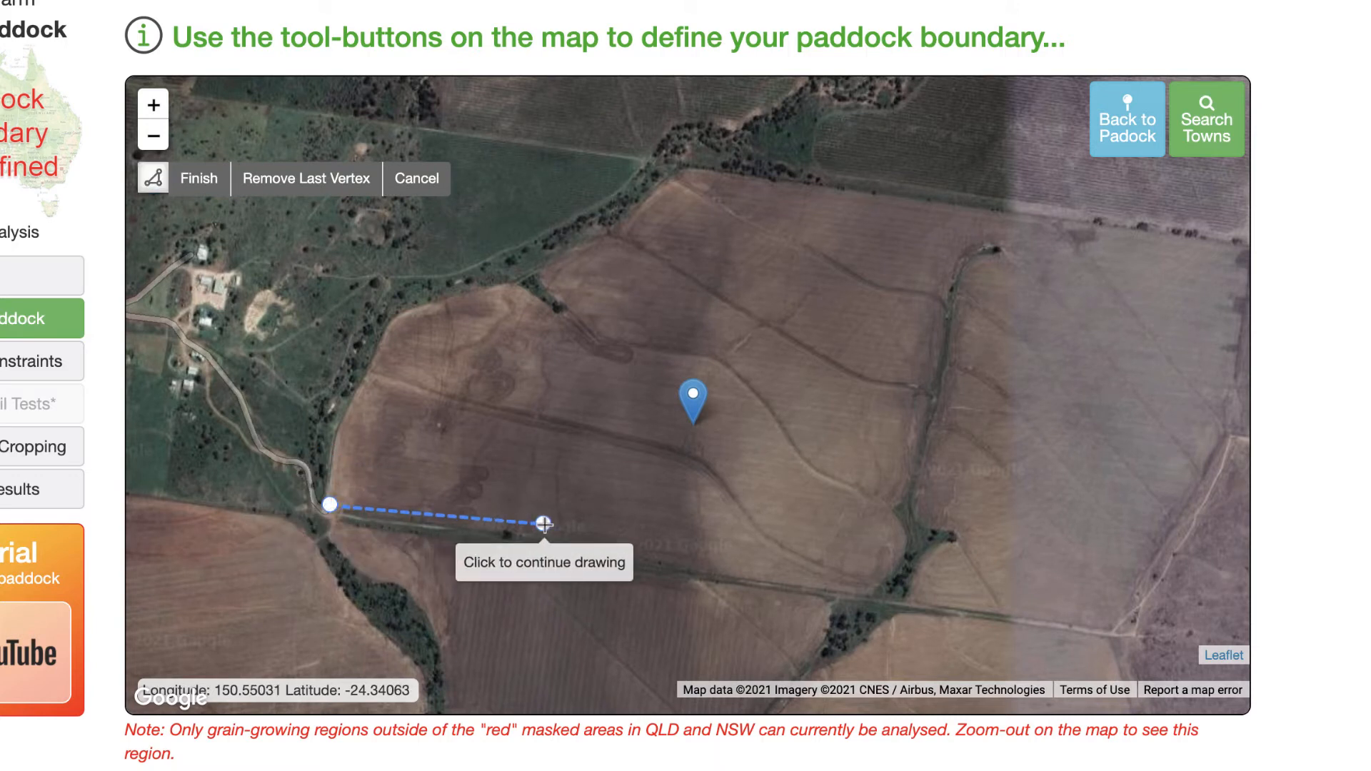
{"action": "left_click", "coordinate": [510, 534]}
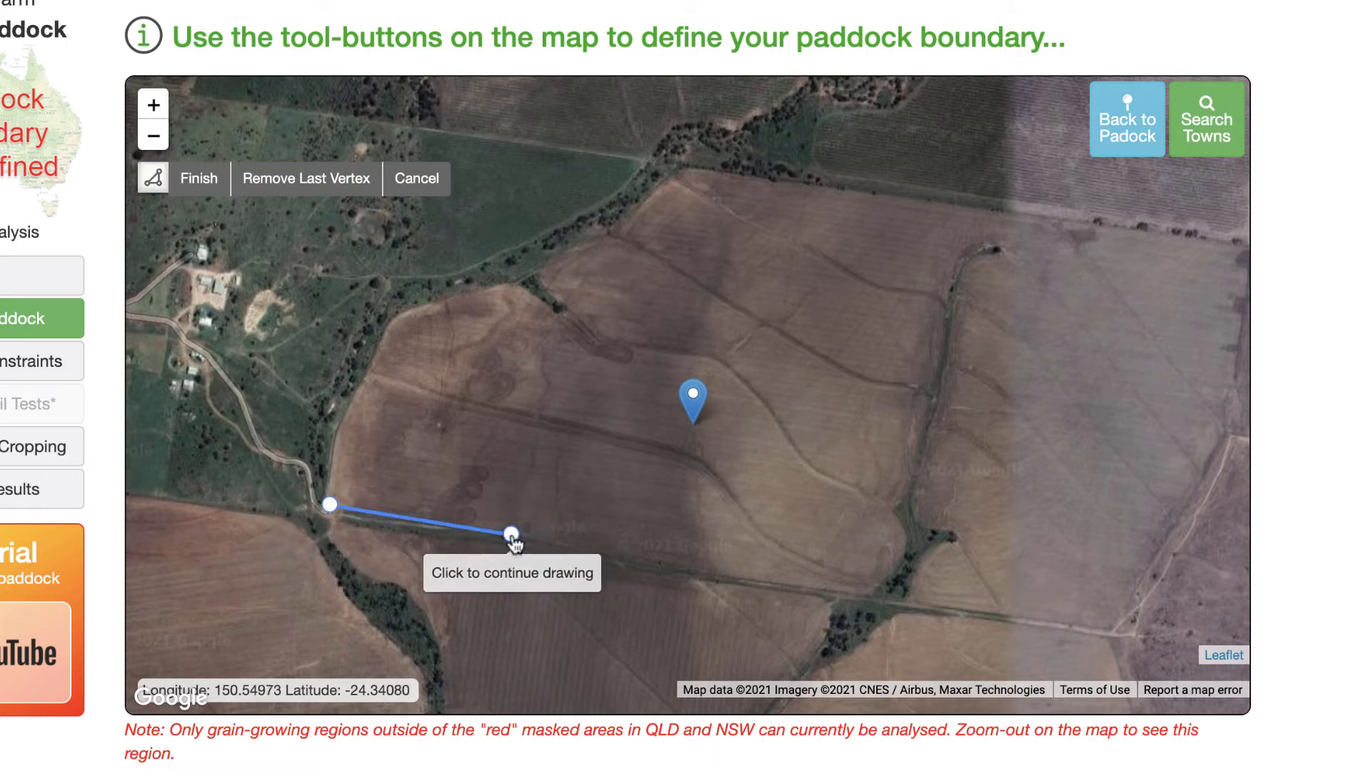
{"action": "left_click", "coordinate": [721, 568]}
{"action": "left_click", "coordinate": [868, 592]}
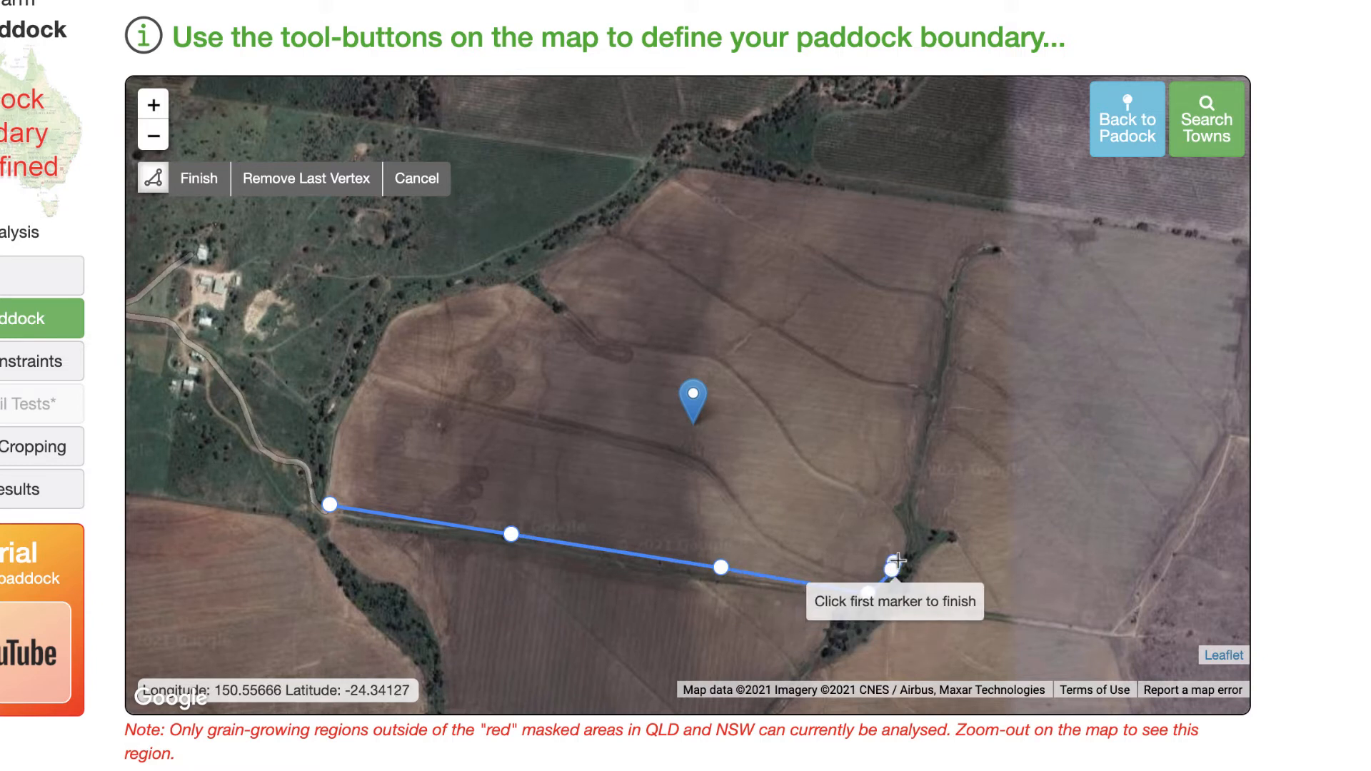
- Continue the polygon with vertices up the paddock's eastern edge to its north-eastern corner
{"action": "left_click", "coordinate": [898, 523]}
{"action": "left_click", "coordinate": [888, 509]}
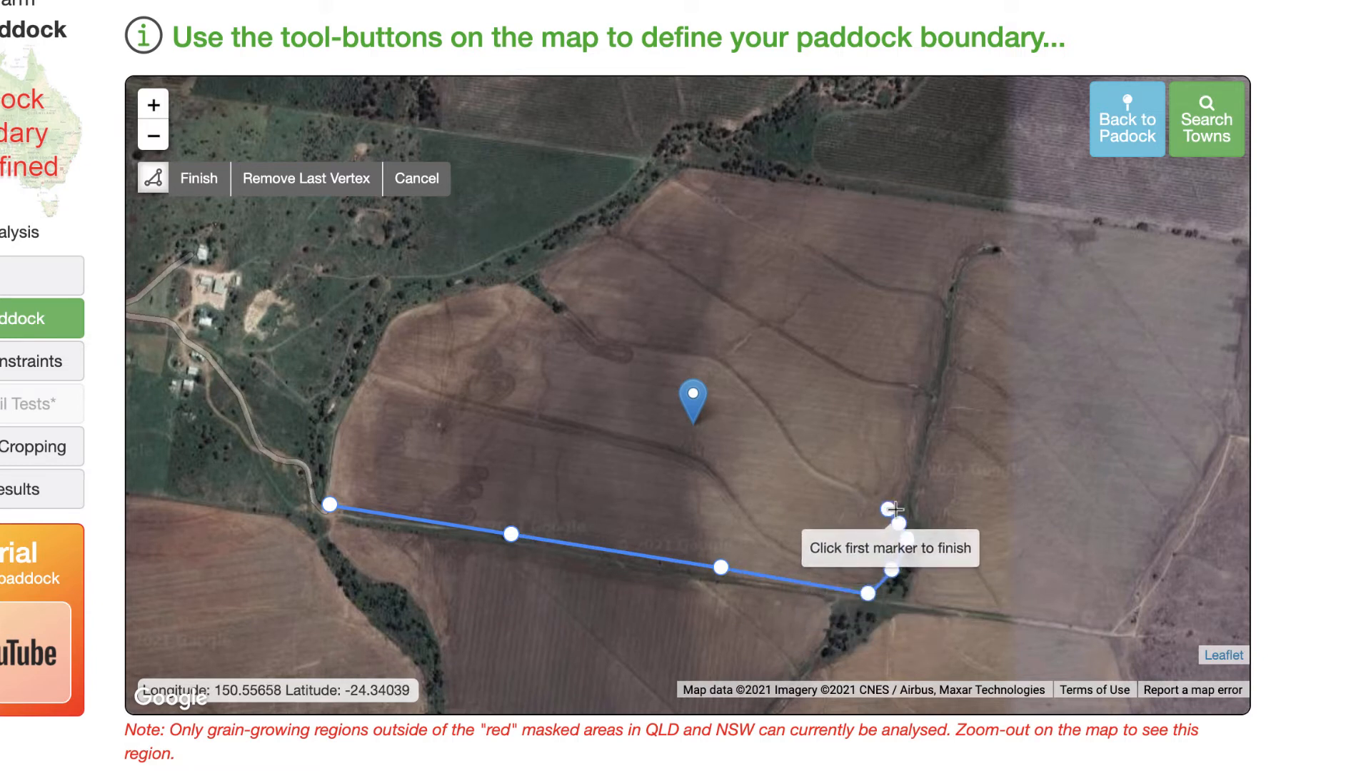
{"action": "left_click", "coordinate": [909, 493]}
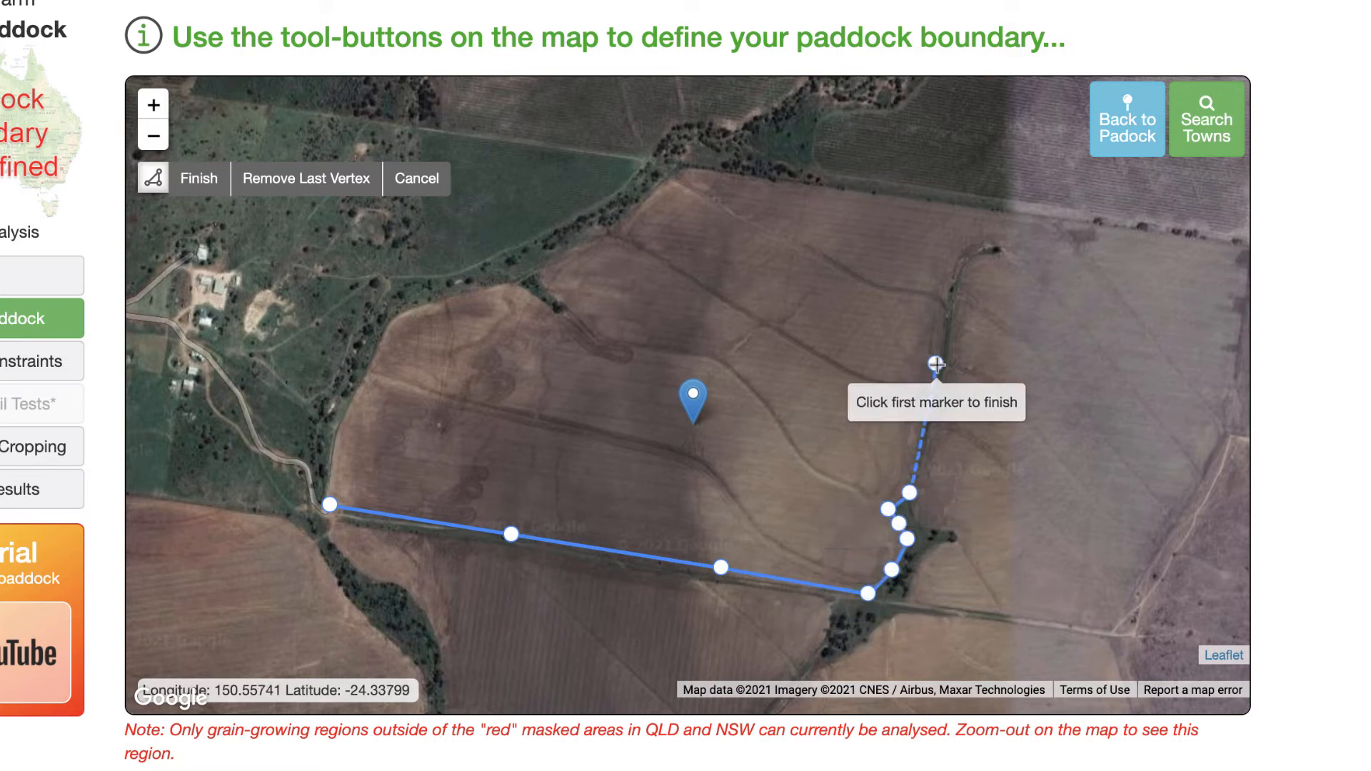
{"action": "left_click", "coordinate": [943, 309]}
{"action": "left_click", "coordinate": [964, 255]}
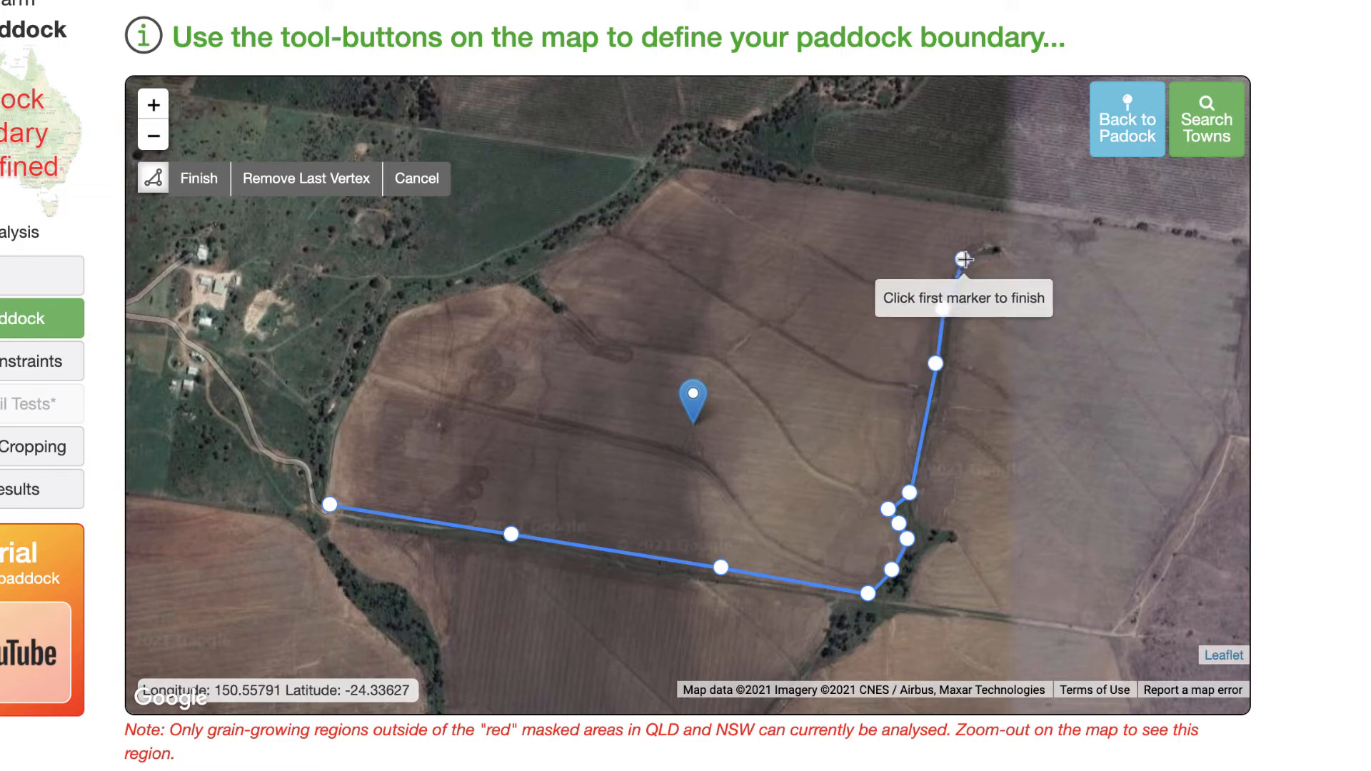
{"action": "left_click", "coordinate": [986, 244]}
{"action": "left_click", "coordinate": [1005, 243]}
{"action": "left_click", "coordinate": [1085, 218]}
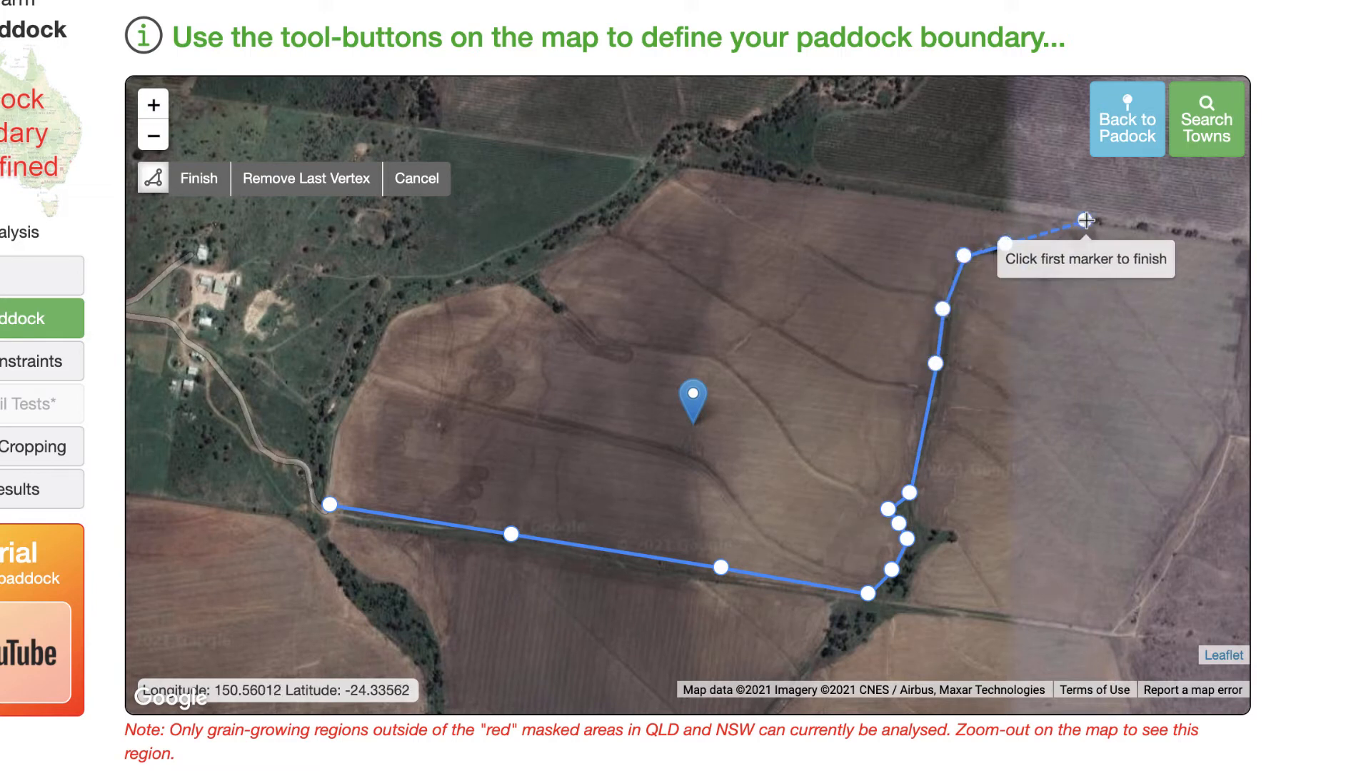
- Add vertices along the paddock's northern and western edges and close the polygon on the first vertex
{"action": "left_click", "coordinate": [889, 195]}
{"action": "left_click", "coordinate": [767, 180]}
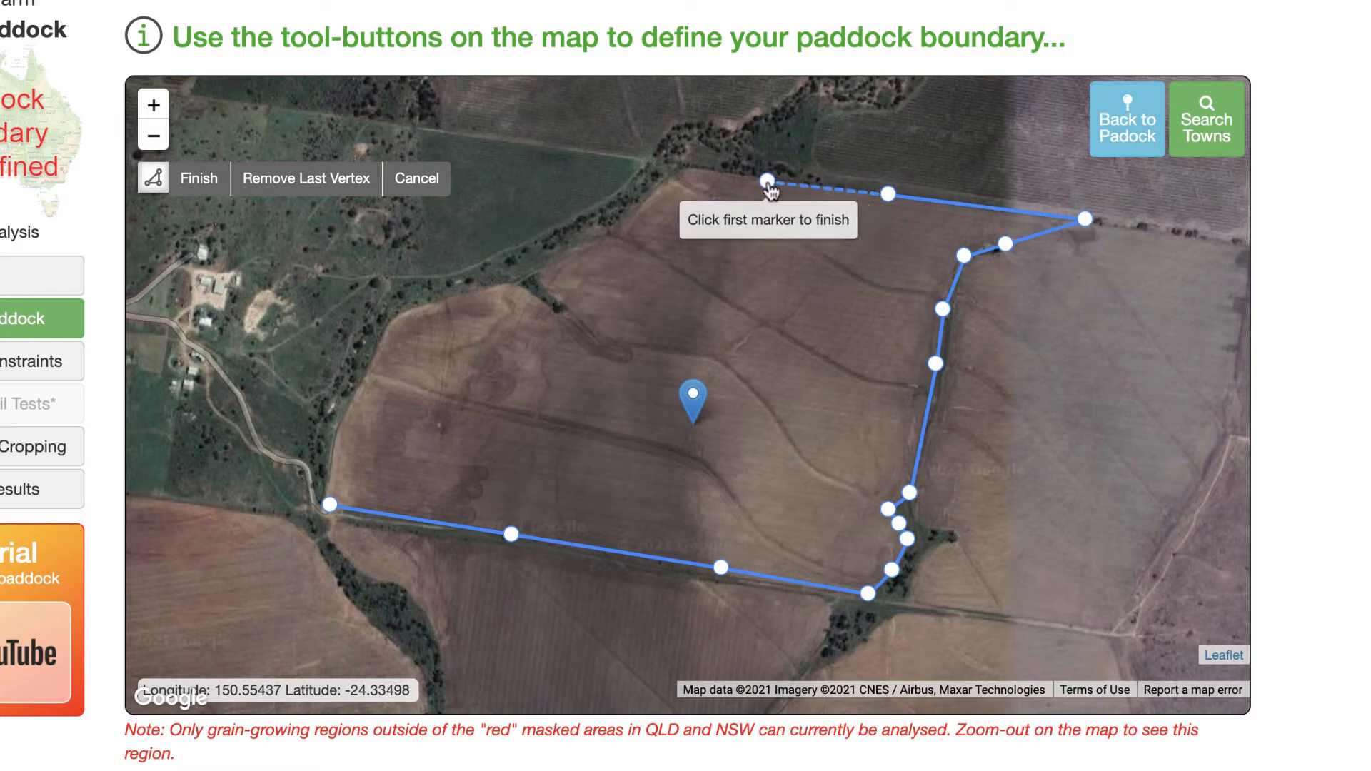
{"action": "left_click", "coordinate": [691, 170]}
{"action": "left_click", "coordinate": [645, 200]}
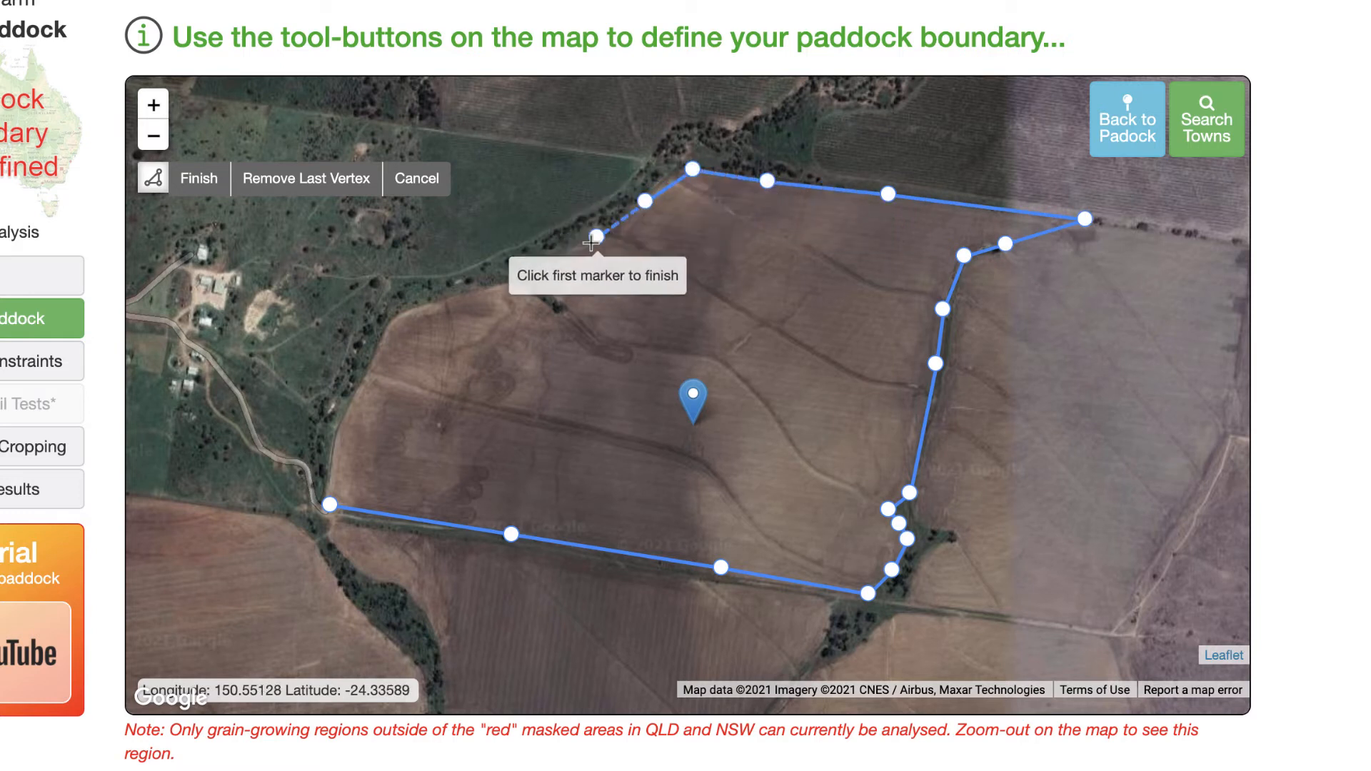
{"action": "left_click", "coordinate": [565, 274]}
{"action": "left_click", "coordinate": [543, 271]}
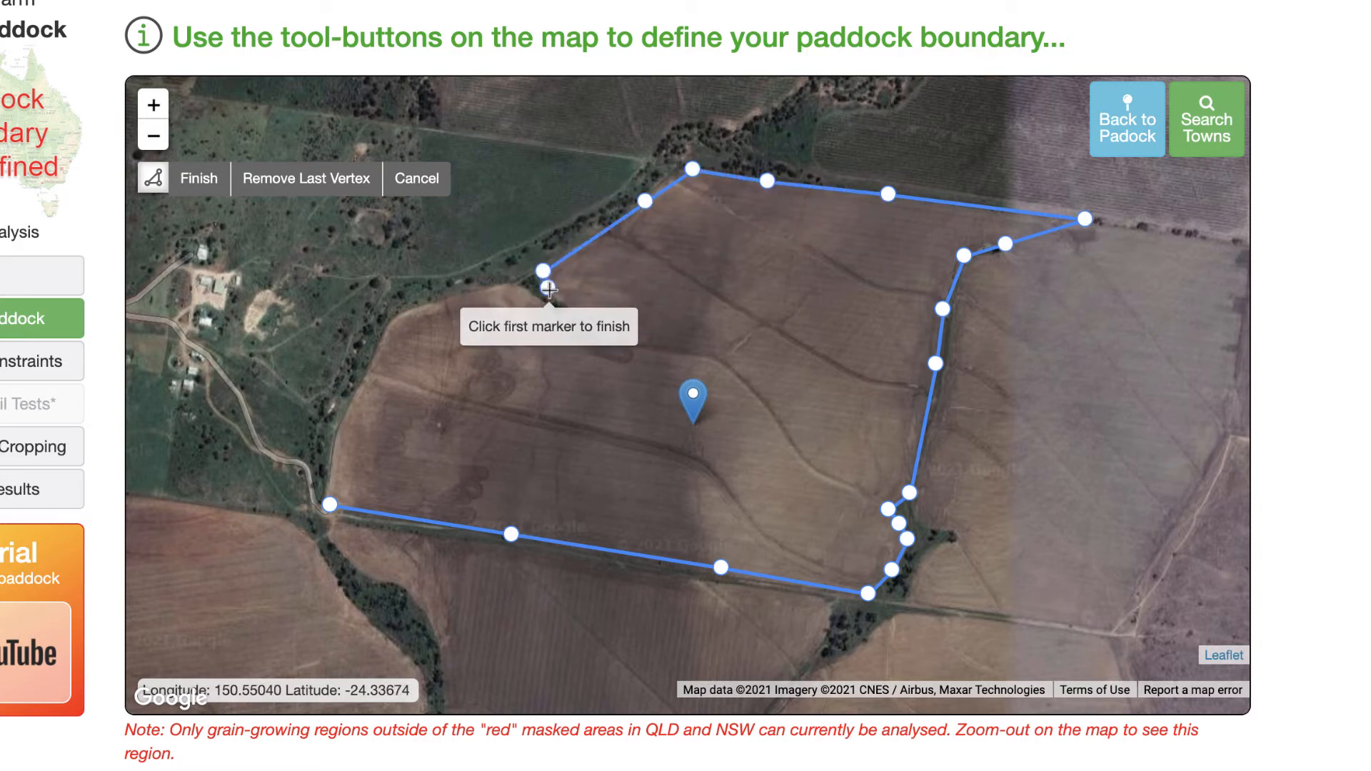
{"action": "left_click", "coordinate": [564, 311]}
{"action": "left_click", "coordinate": [516, 283]}
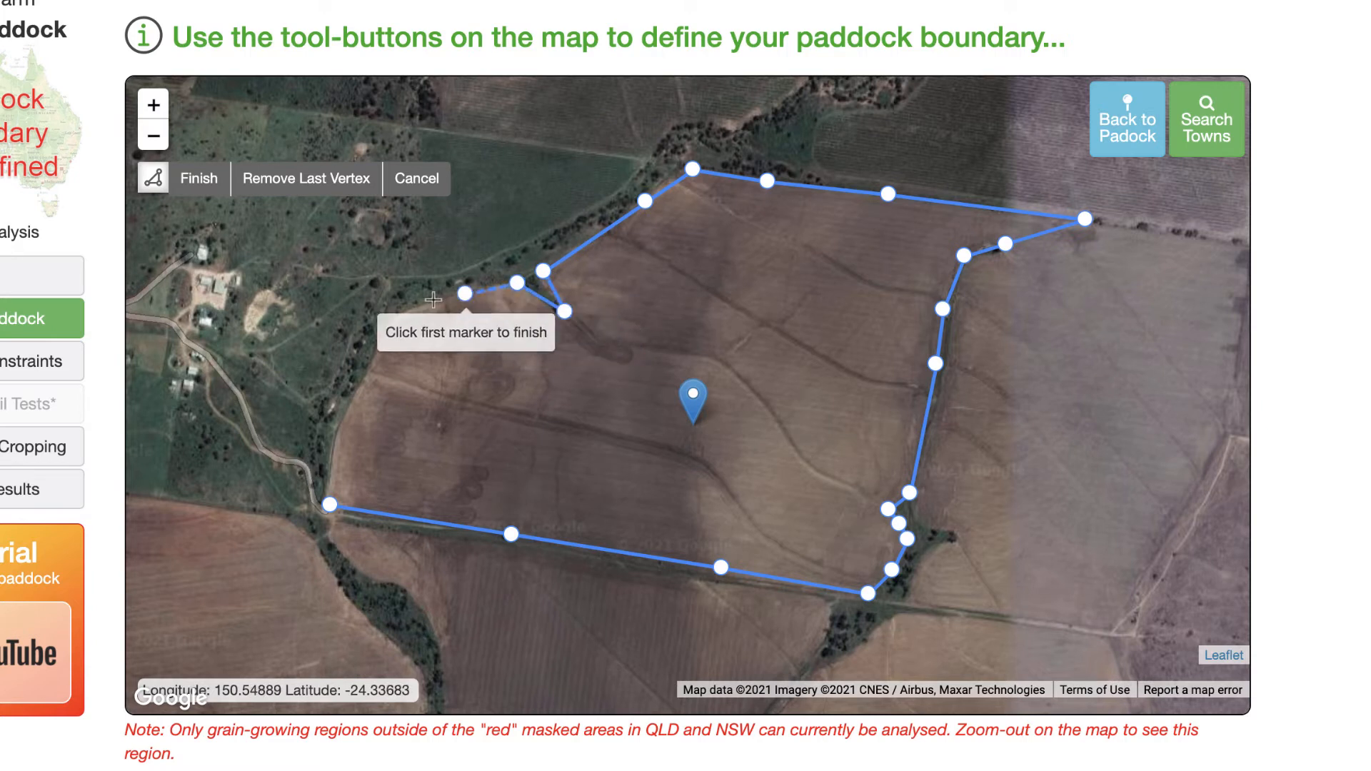
{"action": "left_click", "coordinate": [397, 311]}
{"action": "left_click", "coordinate": [380, 332]}
{"action": "left_click", "coordinate": [371, 354]}
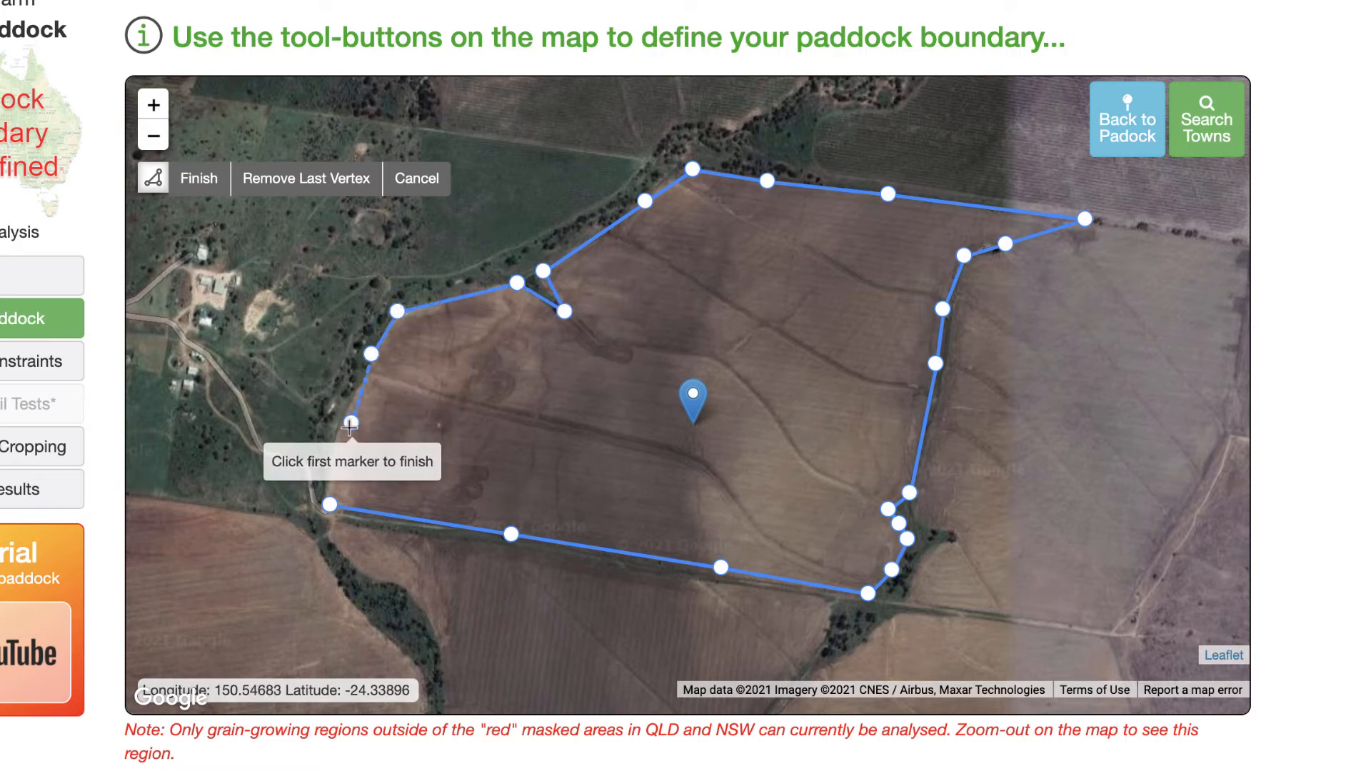
{"action": "left_click", "coordinate": [336, 432]}
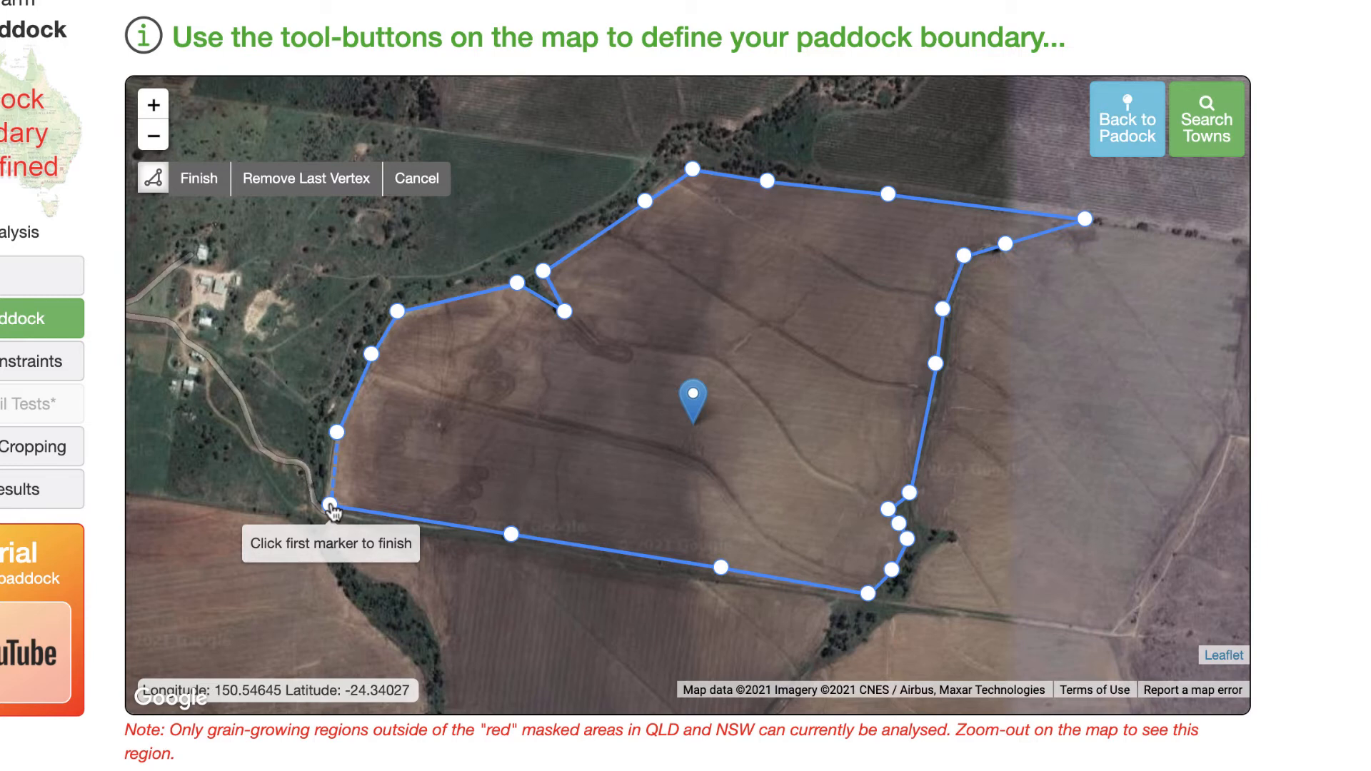
{"action": "left_click", "coordinate": [331, 505]}
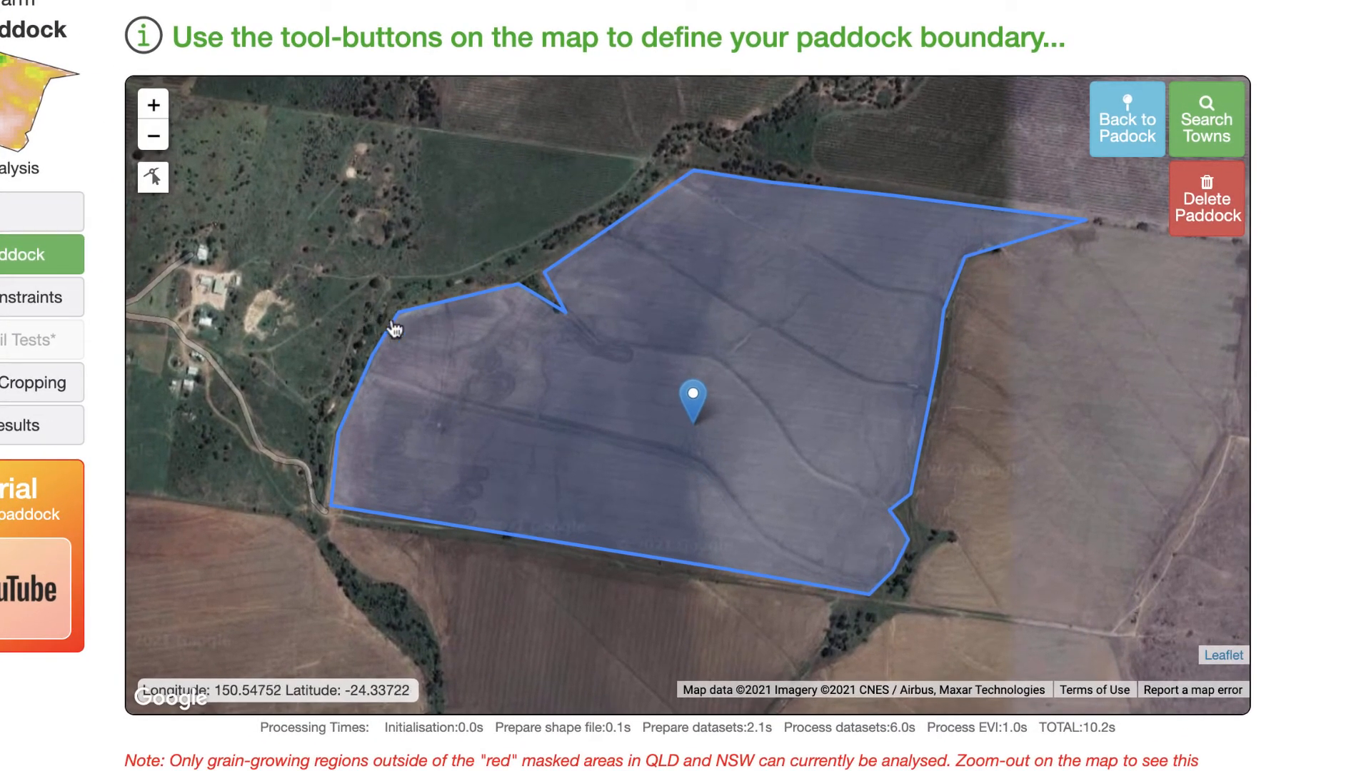
- Edit the boundary's northern edge vertices so they follow the tree line, then finish editing
{"action": "scroll", "coordinate": [351, 284], "scroll_direction": "up", "scroll_amount": 1}
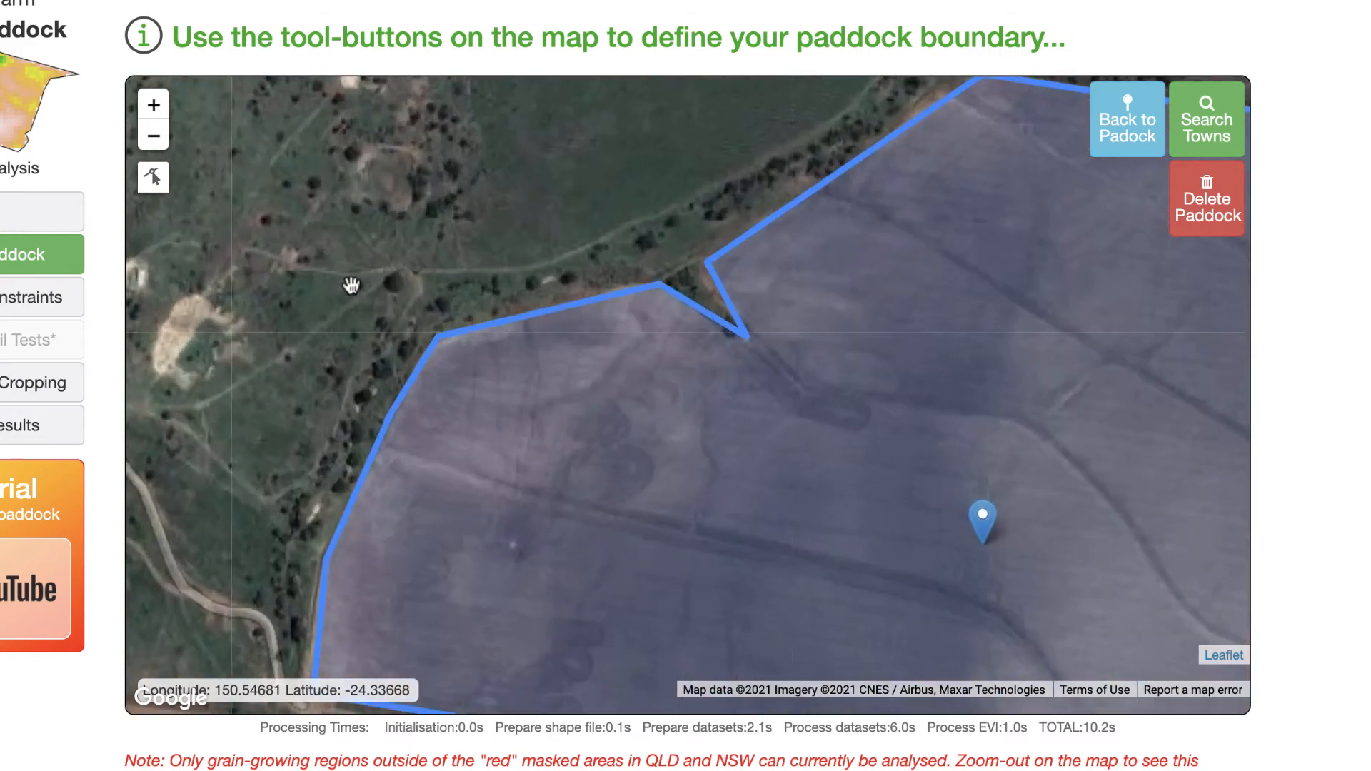
{"action": "left_click_drag", "start_coordinate": [453, 297], "coordinate": [480, 361]}
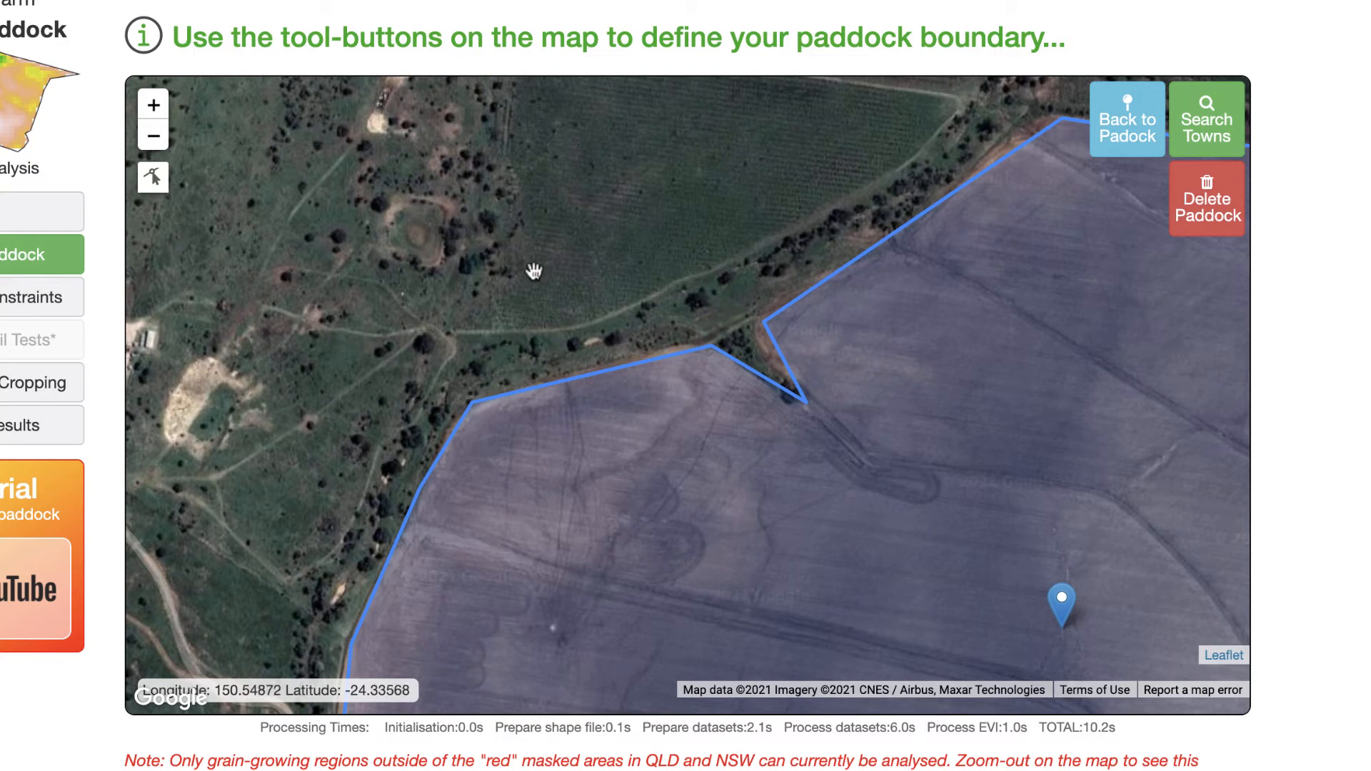
{"action": "left_click", "coordinate": [153, 183]}
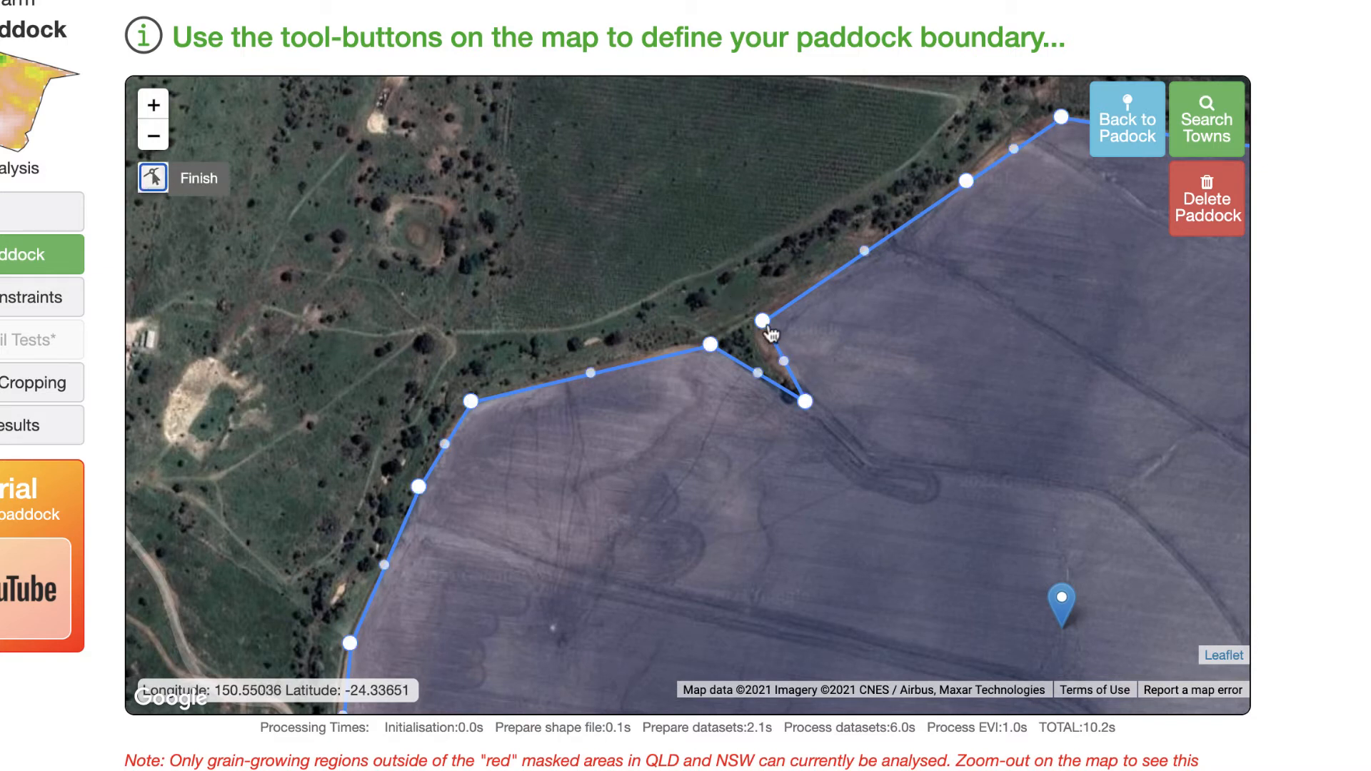
{"action": "left_click_drag", "start_coordinate": [763, 325], "coordinate": [744, 323]}
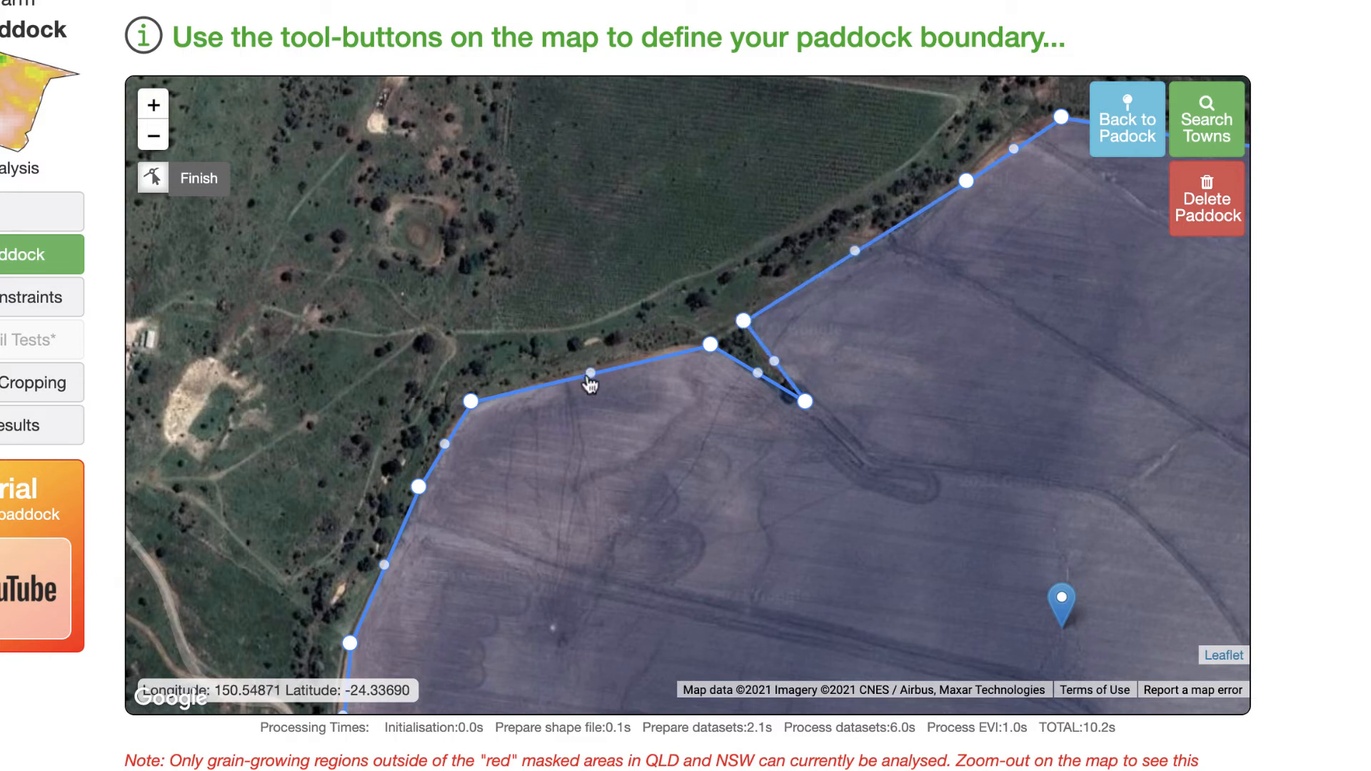
{"action": "left_click_drag", "start_coordinate": [590, 374], "coordinate": [594, 367]}
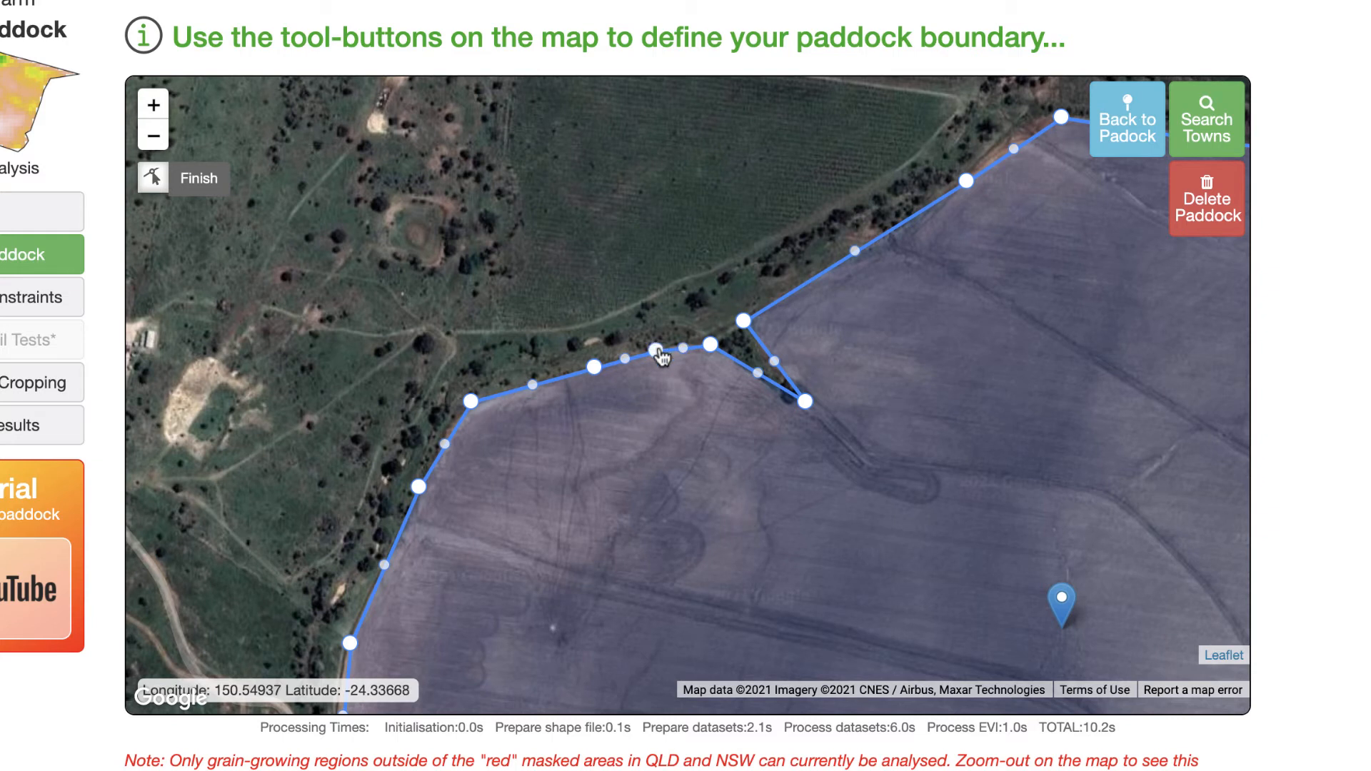
{"action": "left_click_drag", "start_coordinate": [856, 256], "coordinate": [868, 259]}
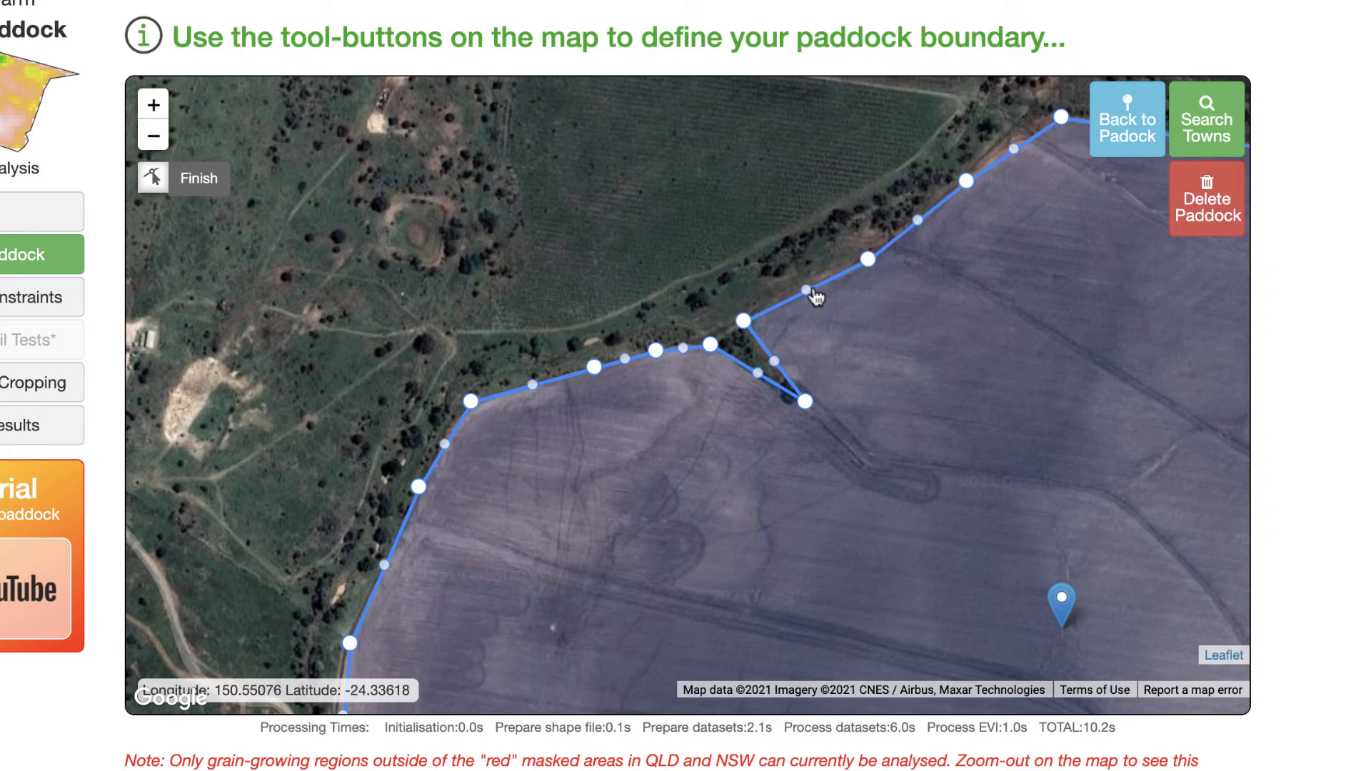
{"action": "left_click_drag", "start_coordinate": [810, 292], "coordinate": [808, 292]}
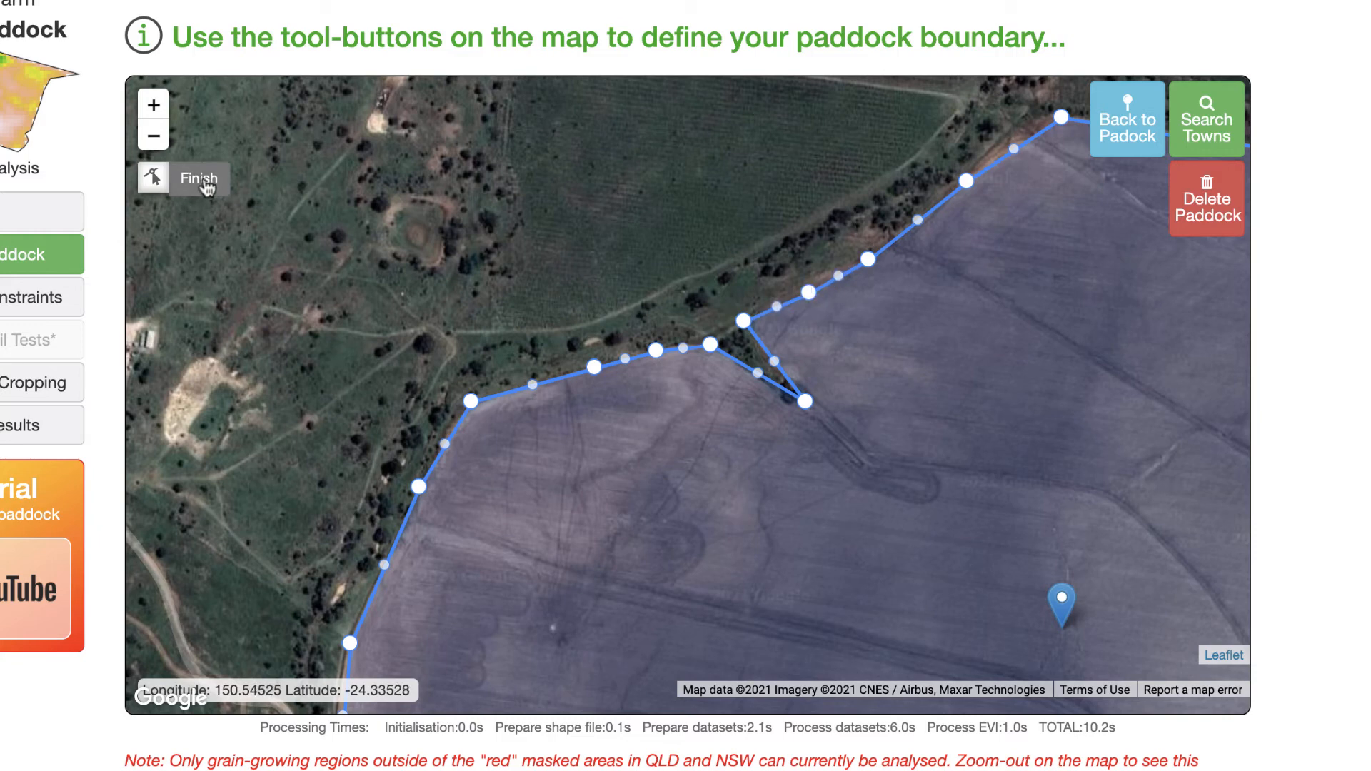
{"action": "left_click", "coordinate": [203, 180]}
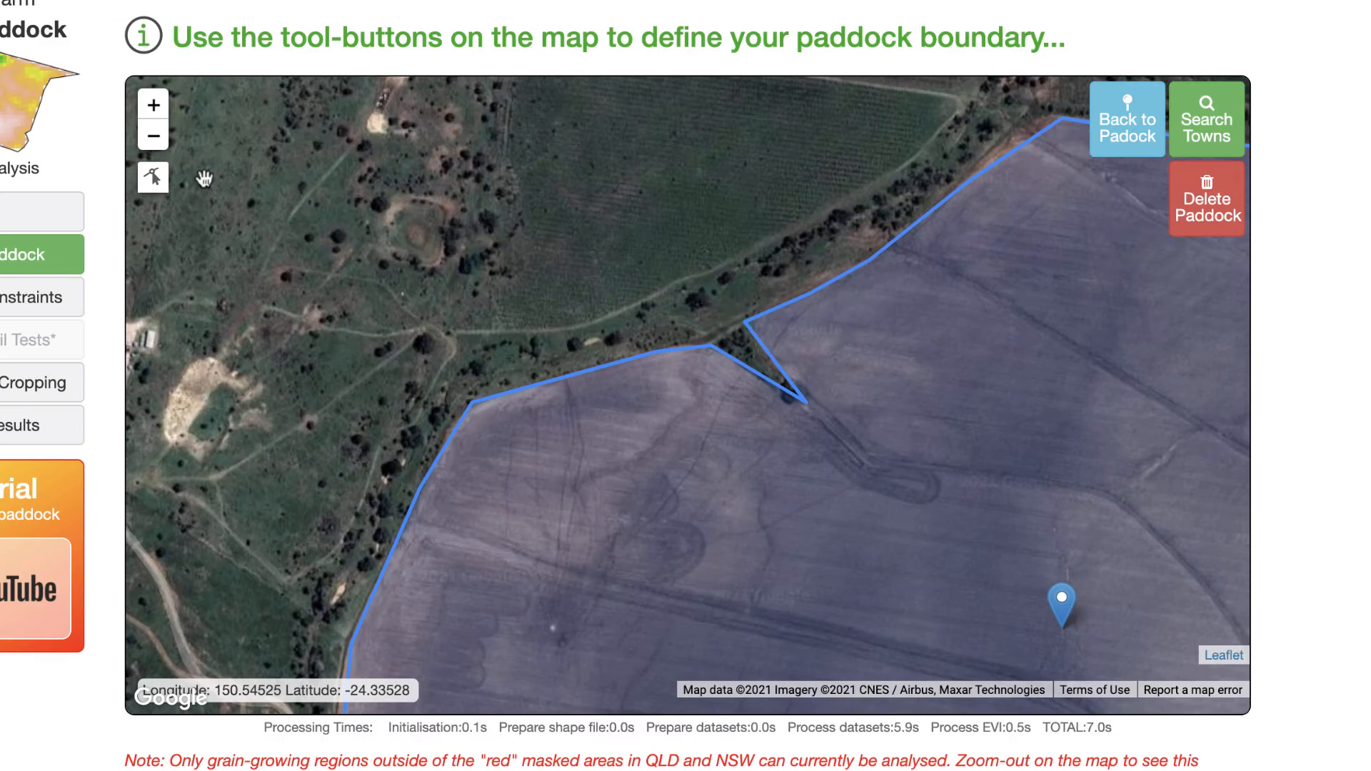
- Delete the drawn paddock boundary
{"action": "scroll", "coordinate": [721, 285], "scroll_direction": "down", "scroll_amount": 5}
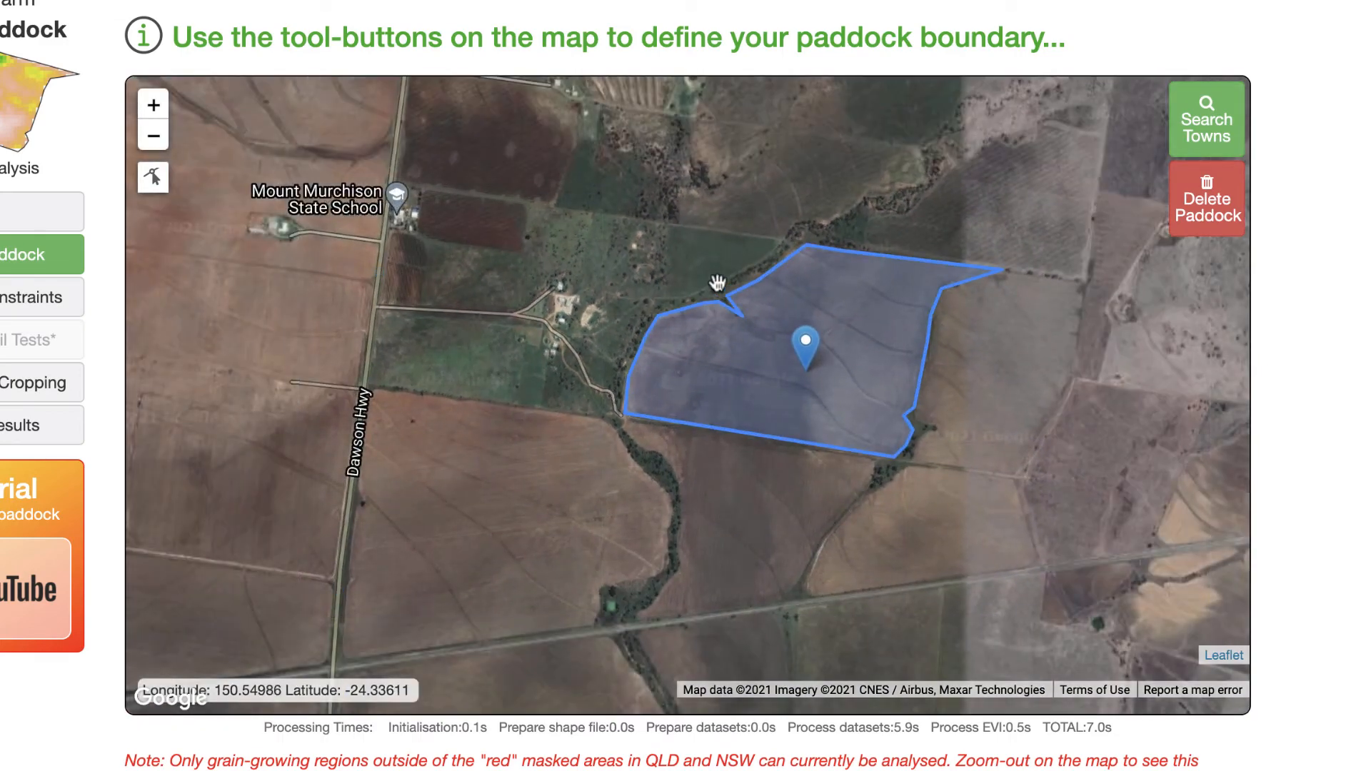
{"action": "left_click_drag", "start_coordinate": [717, 283], "coordinate": [632, 348]}
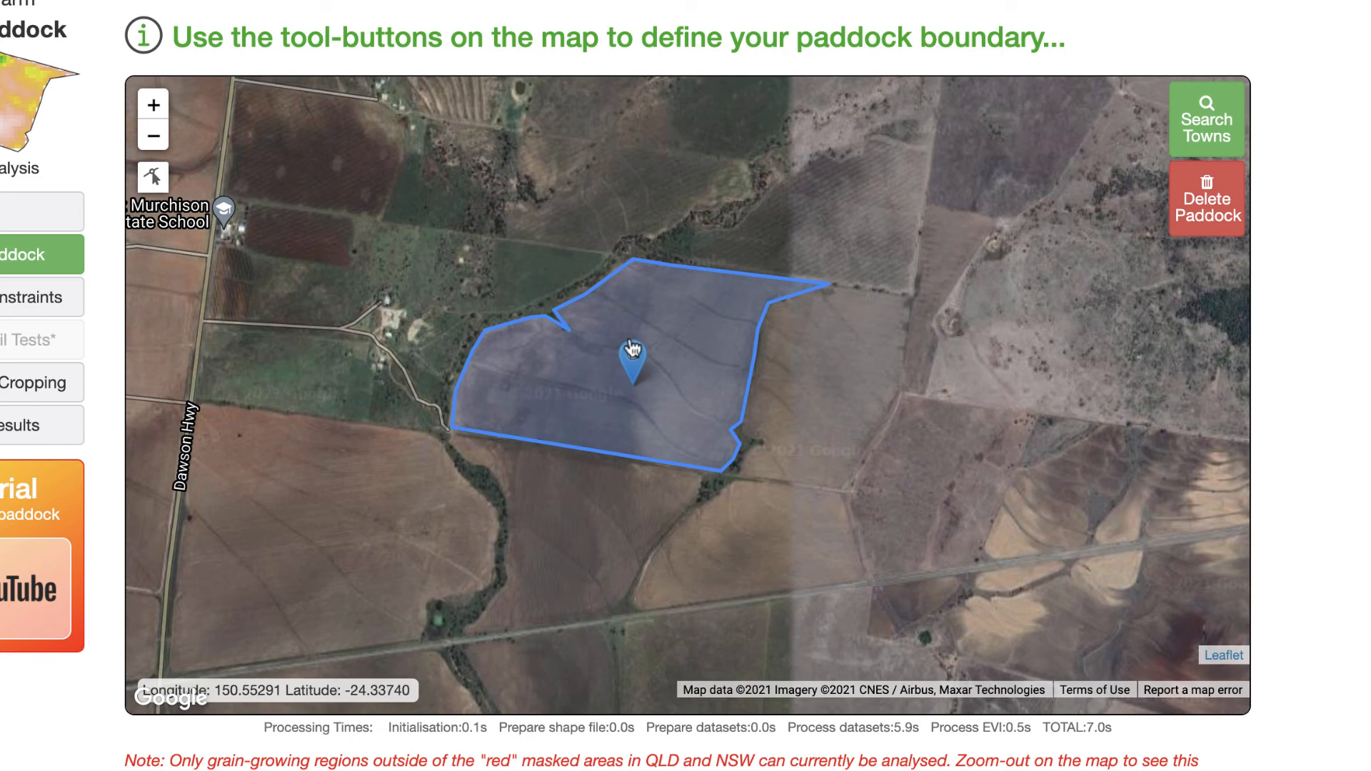
{"action": "left_click", "coordinate": [1207, 212]}
{"action": "left_click", "coordinate": [687, 450]}
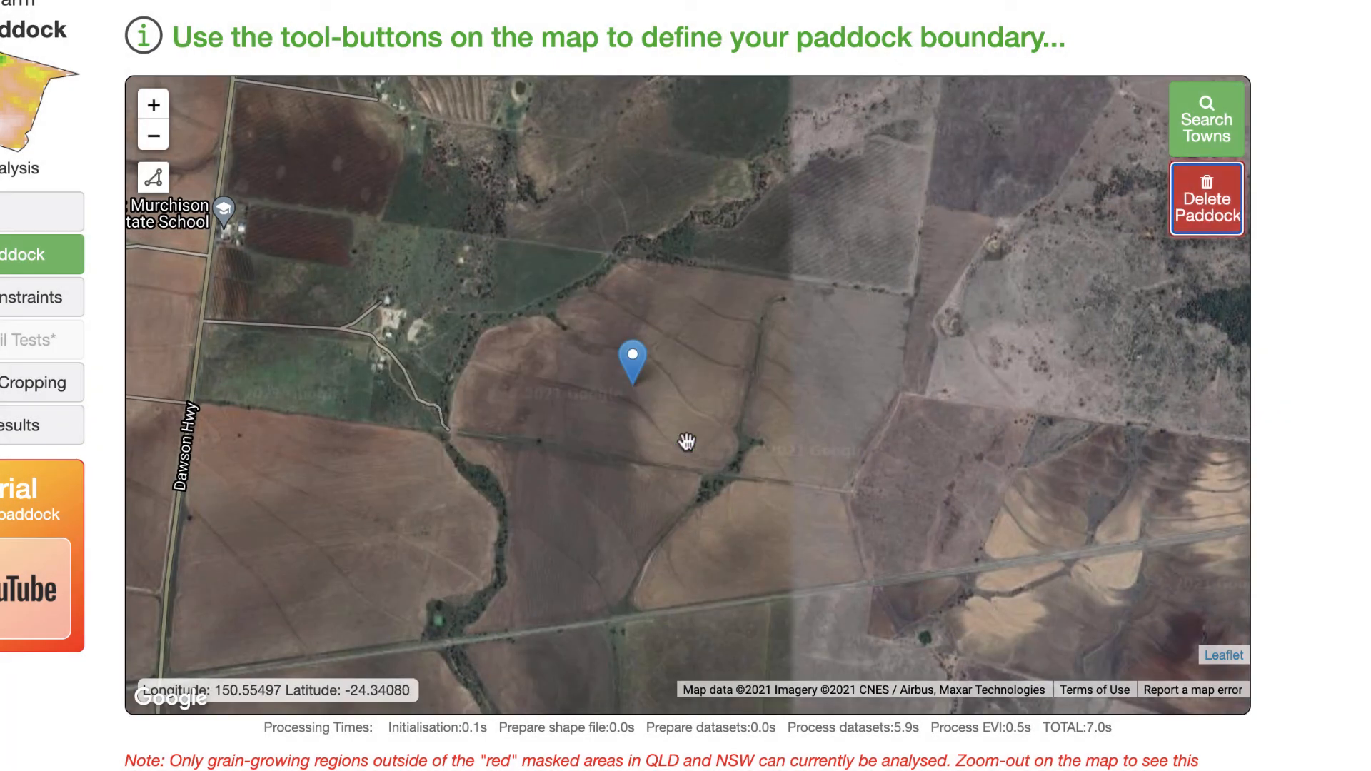
- Start a new polygon and place vertices along the paddock's southern and eastern edges to the north-eastern corner
{"action": "left_click", "coordinate": [158, 185]}
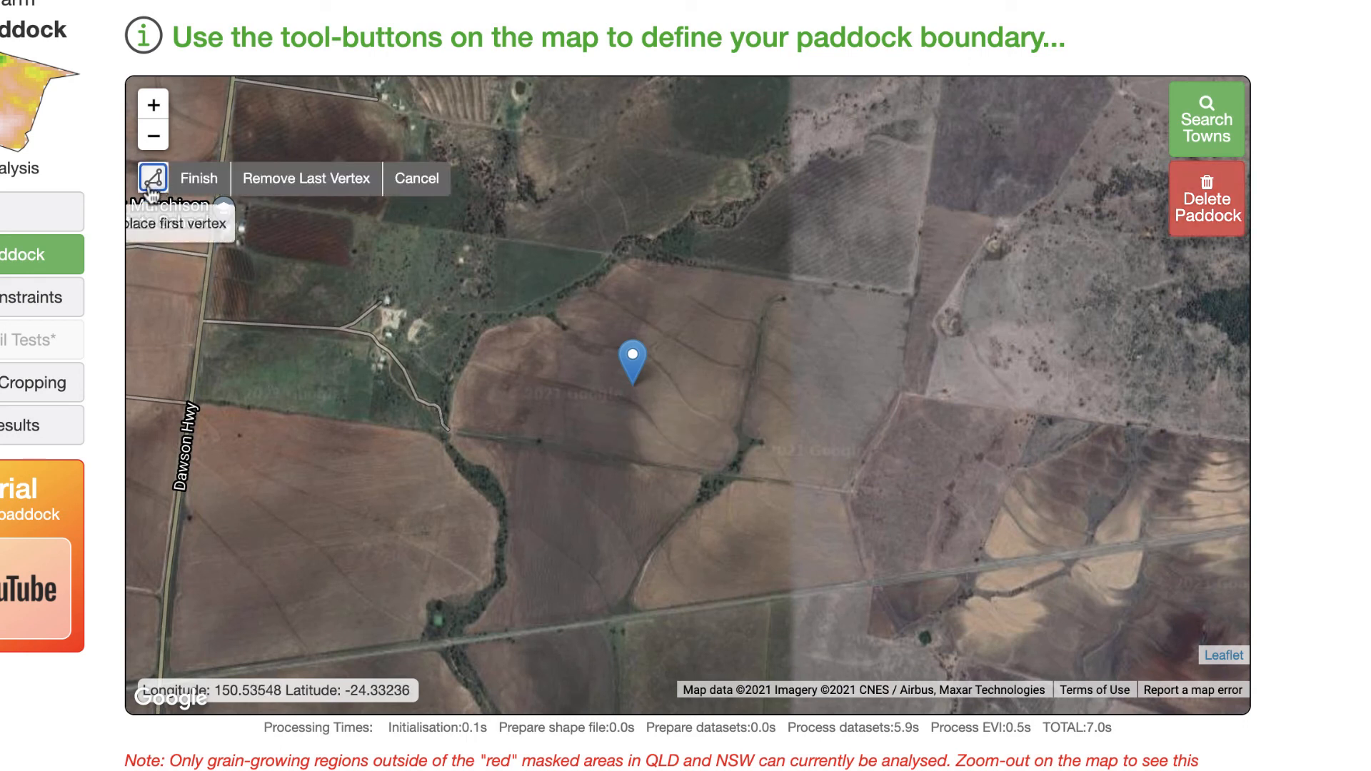
{"action": "left_click", "coordinate": [455, 426]}
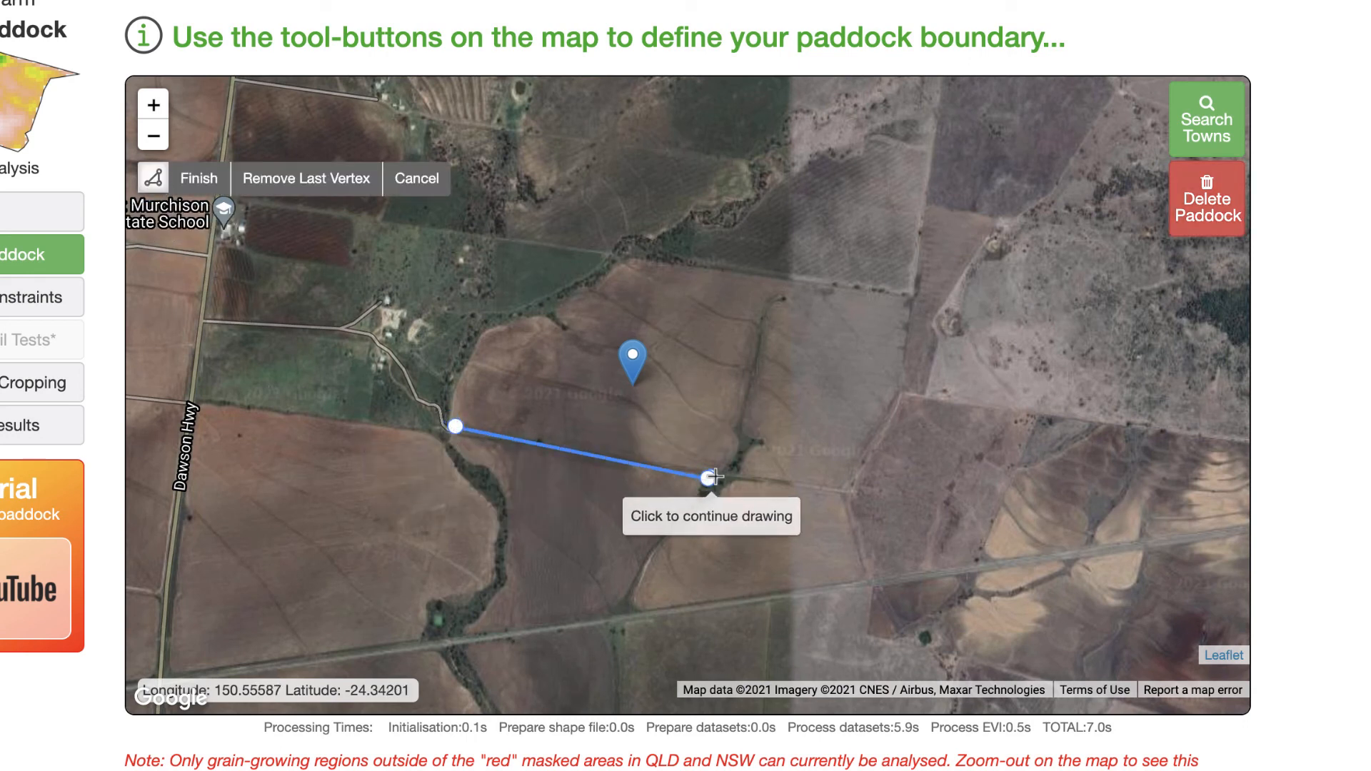
{"action": "left_click", "coordinate": [729, 461]}
{"action": "left_click", "coordinate": [731, 435]}
{"action": "left_click", "coordinate": [734, 412]}
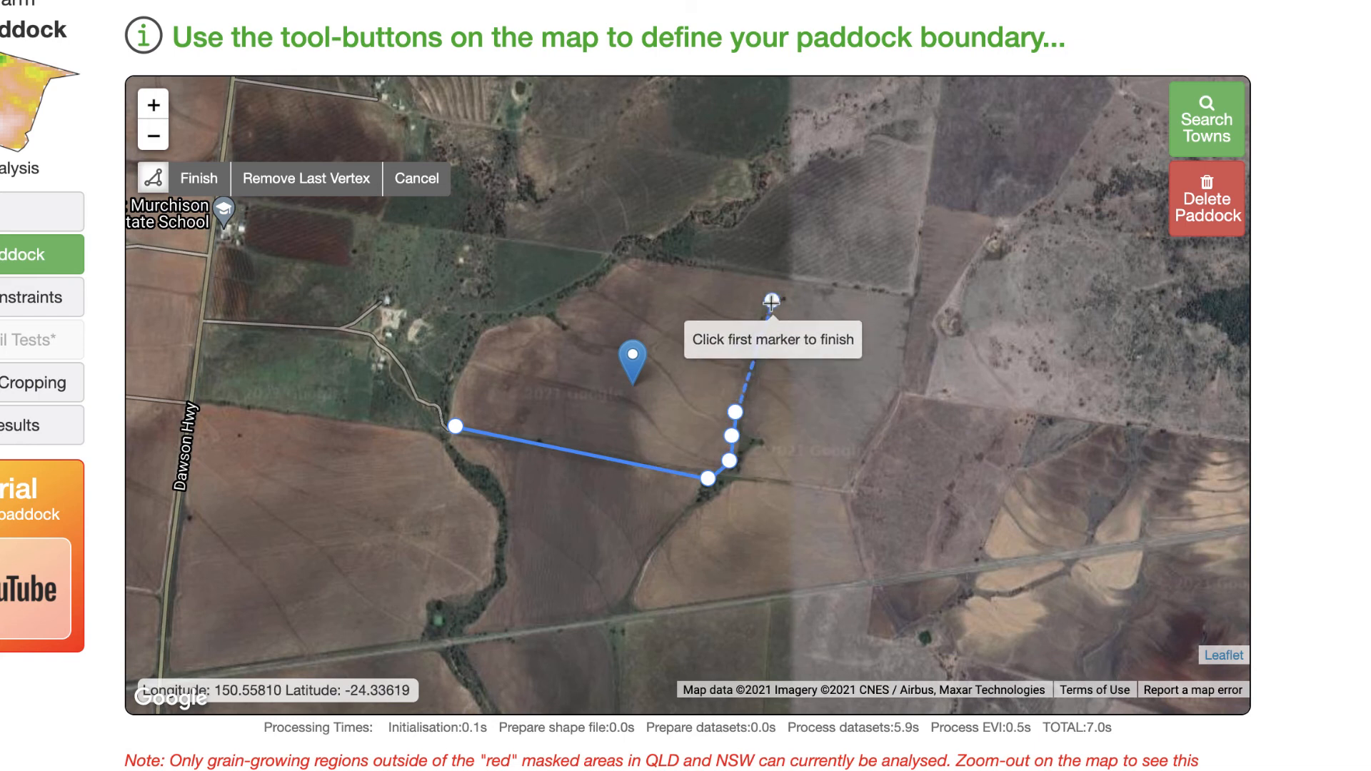
{"action": "left_click", "coordinate": [819, 284]}
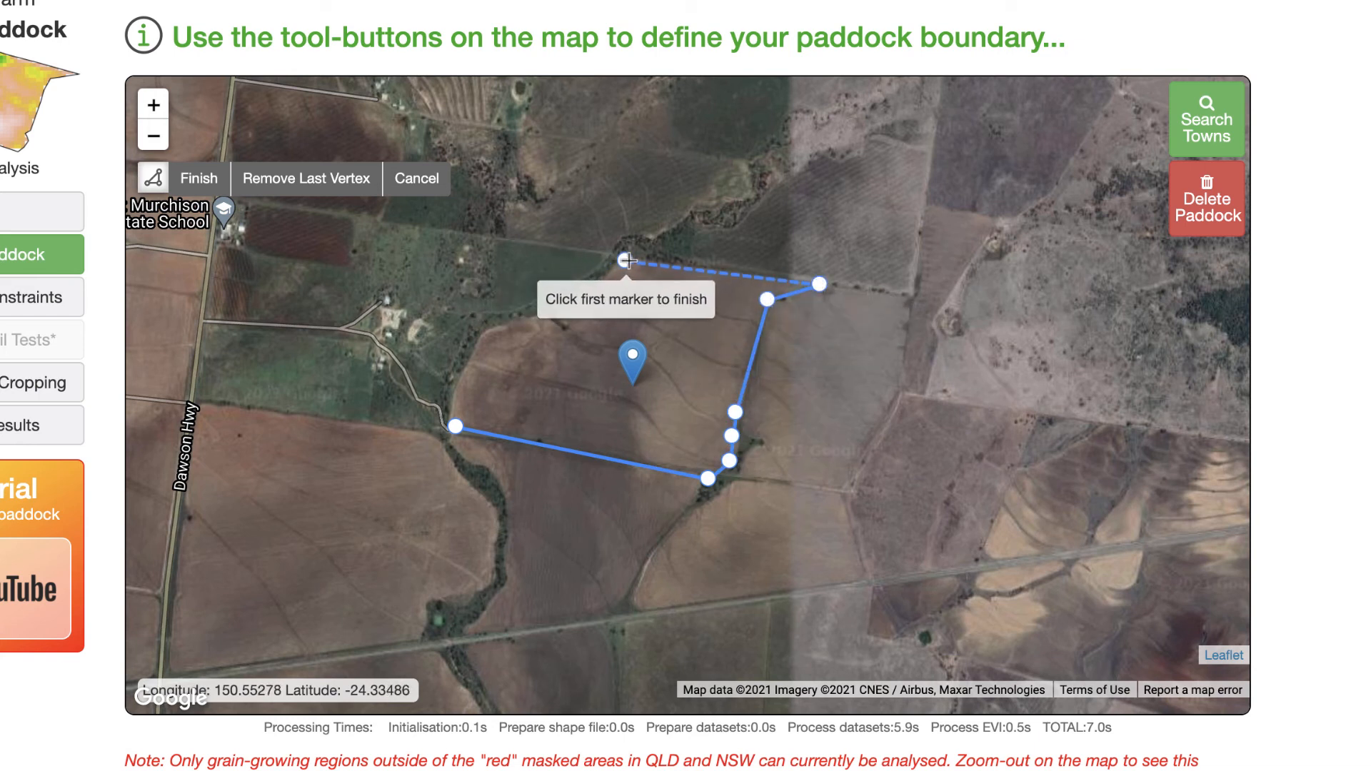
- Trace the northern and western edges with vertices and close the polygon on the first vertex
{"action": "left_click", "coordinate": [628, 258]}
{"action": "left_click", "coordinate": [549, 309]}
{"action": "left_click", "coordinate": [567, 335]}
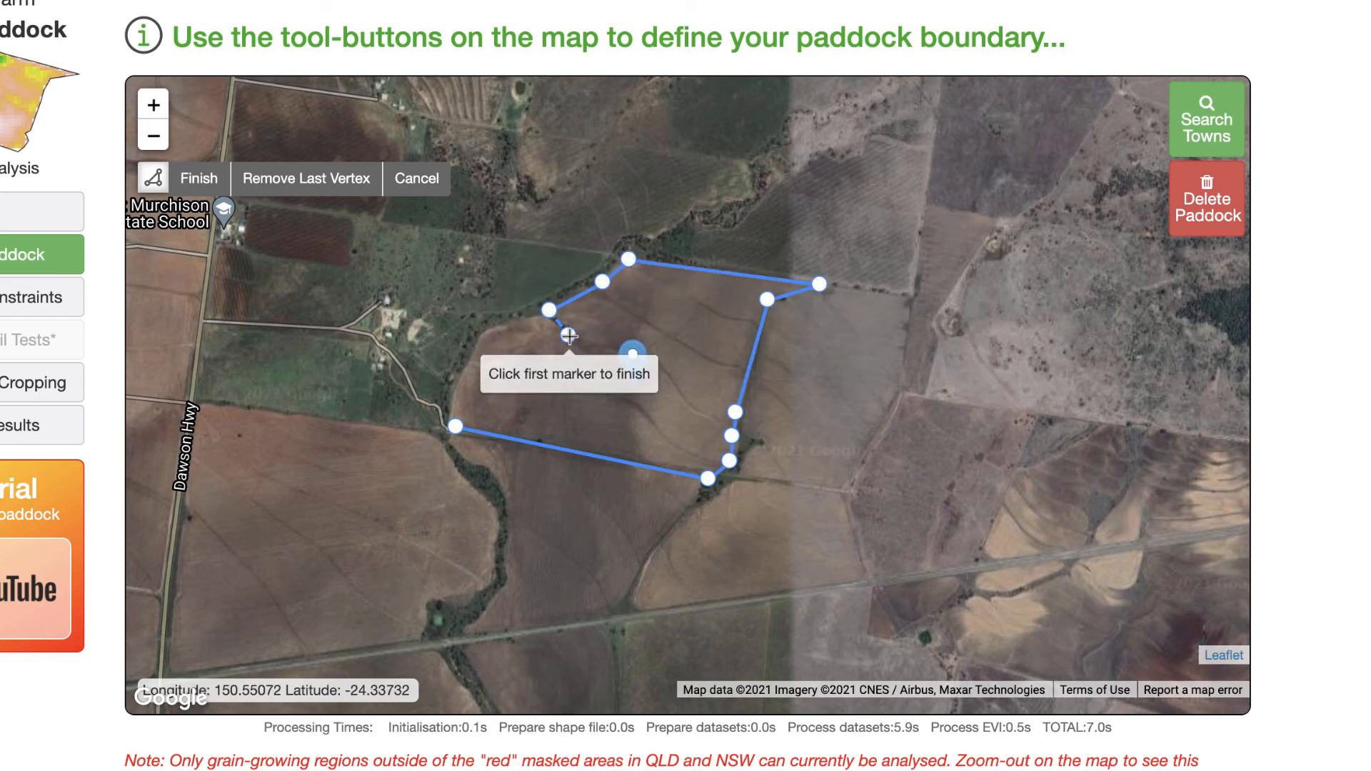
{"action": "left_click", "coordinate": [535, 314]}
{"action": "left_click", "coordinate": [486, 334]}
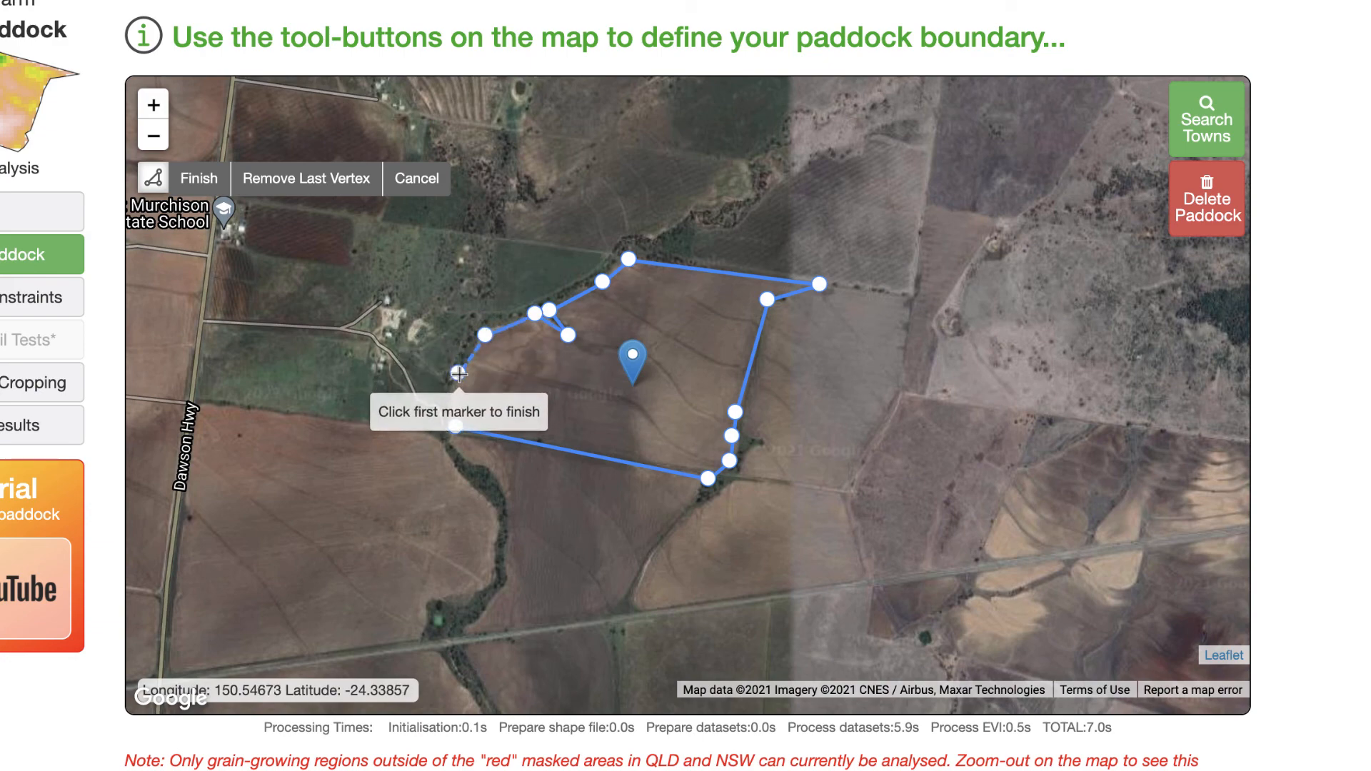
{"action": "left_click", "coordinate": [459, 373]}
{"action": "left_click", "coordinate": [455, 427]}
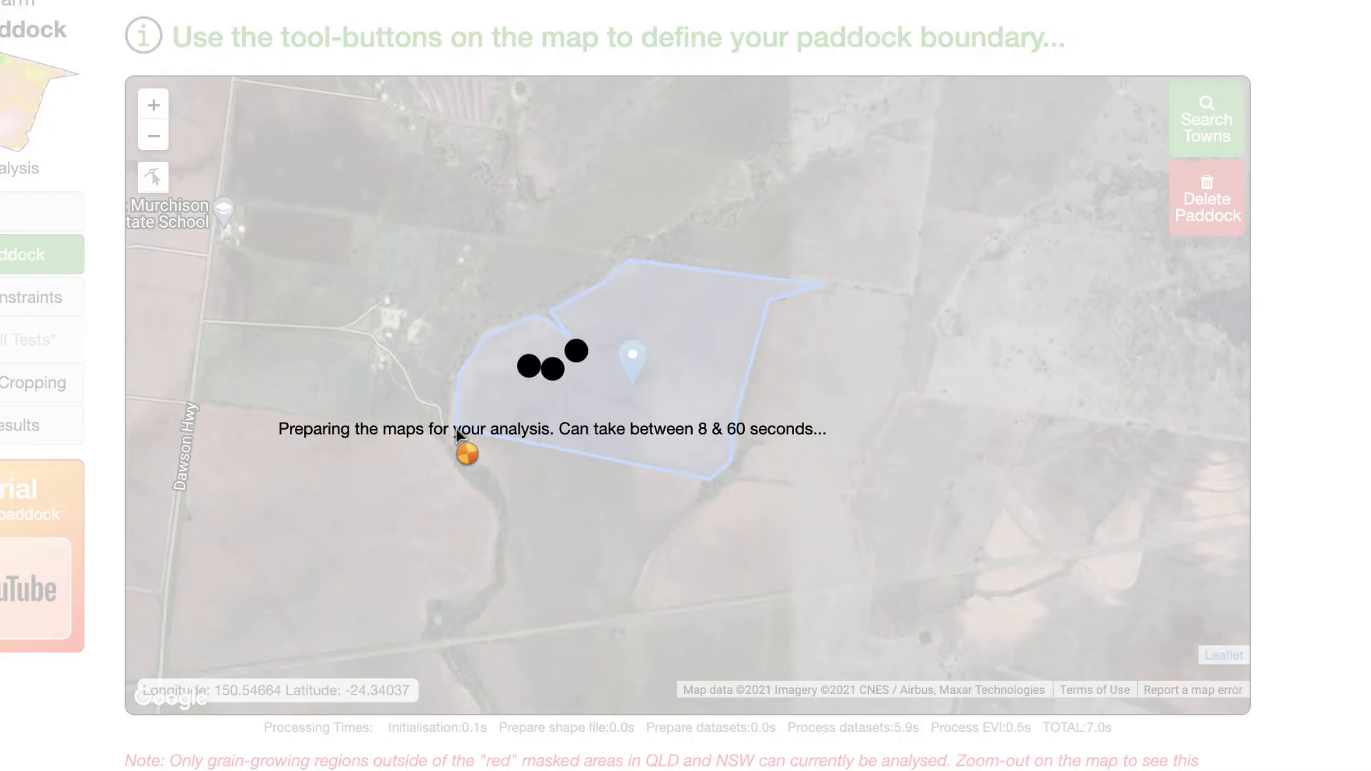